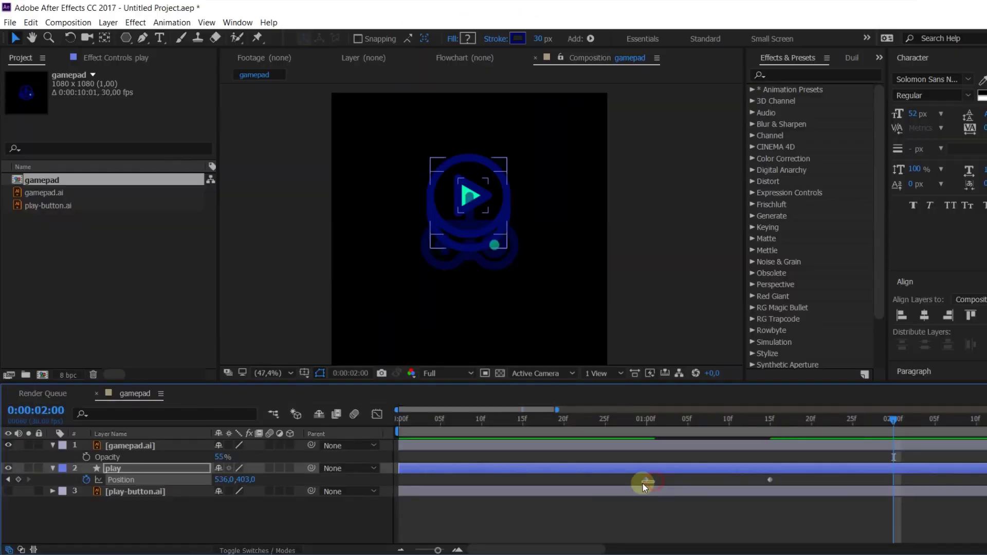
# Go to 0:00:01:15 and expand the transform properties of Ellipse 2 in the play layer.
pyautogui.click(769, 421)
pyautogui.click(53, 468)
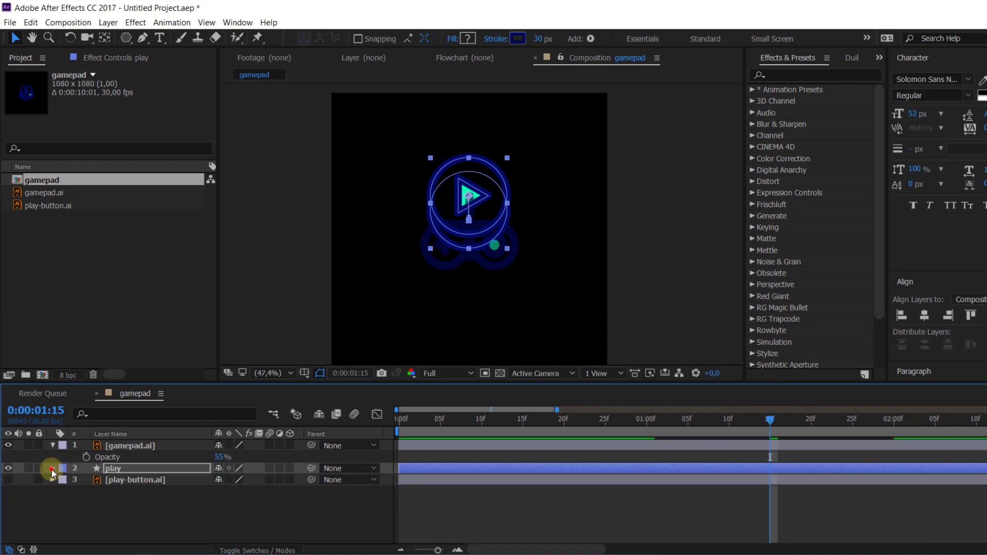
pyautogui.click(52, 468)
pyautogui.click(62, 469)
pyautogui.click(89, 506)
pyautogui.click(75, 505)
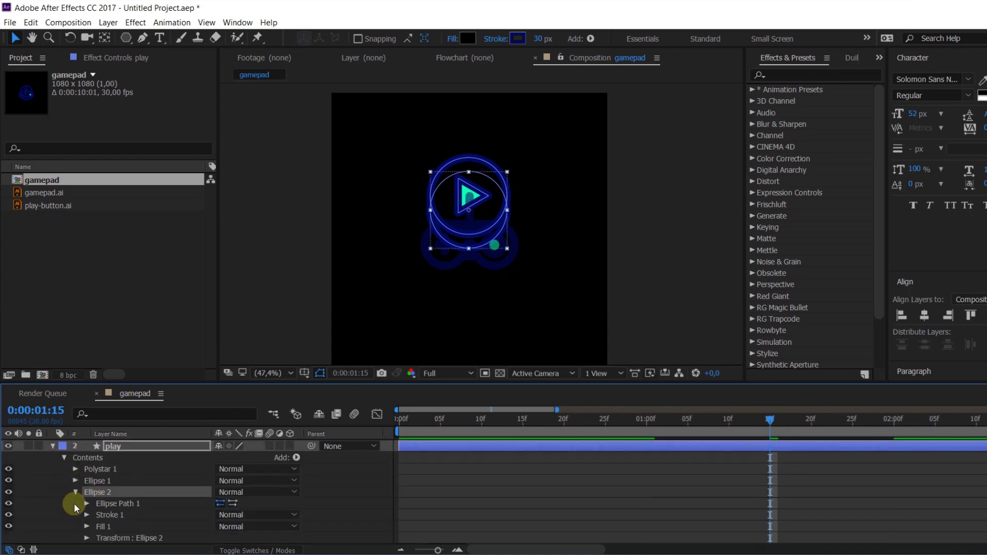
pyautogui.scroll(-1, 83, 532)
pyautogui.click(86, 504)
pyautogui.scroll(-2, 118, 492)
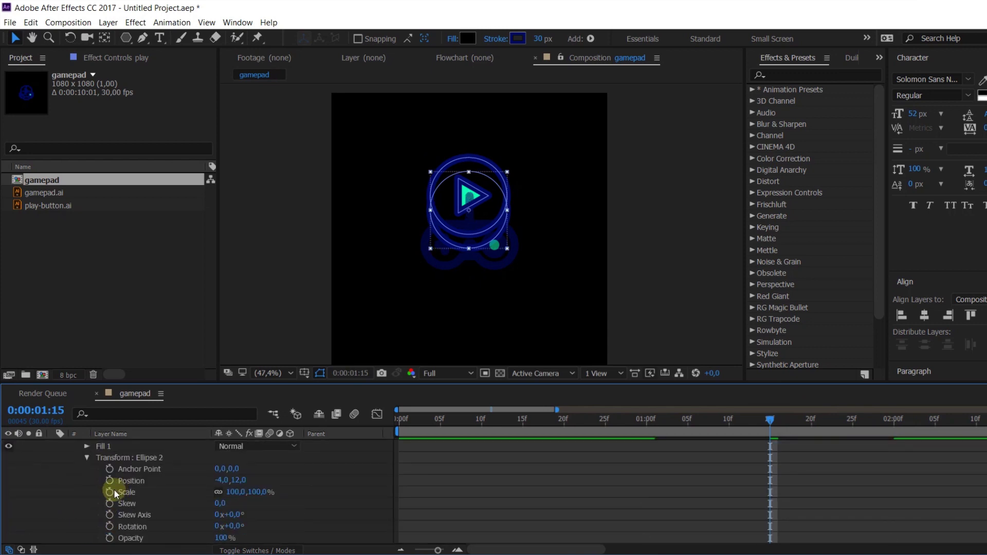
pyautogui.scroll(-3, 105, 501)
# At 0:00:02:00, keyframe the play layer's Y position at 498 and Ellipse 2's Y position at -42.
pyautogui.click(892, 418)
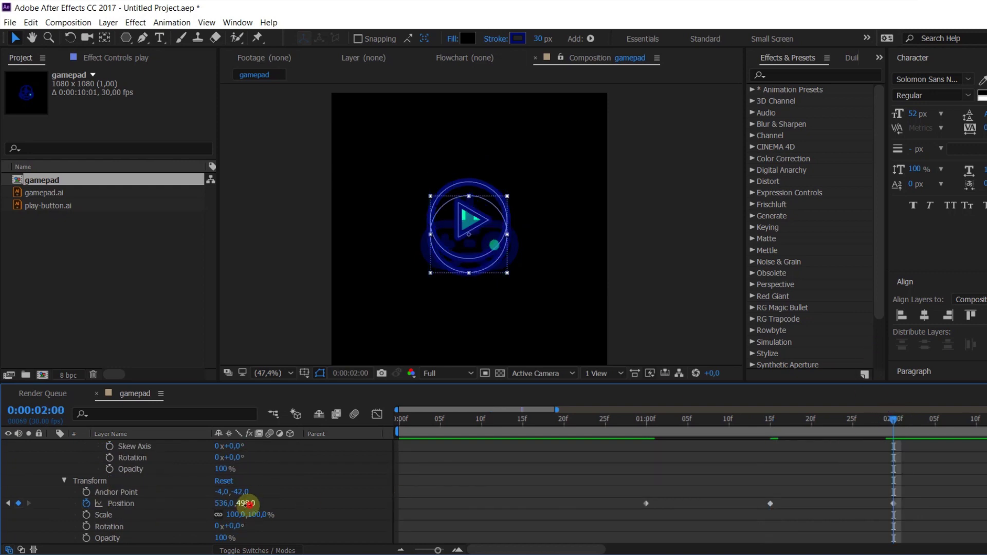
pyautogui.moveTo(249, 504); pyautogui.dragTo(233, 480)
pyautogui.hotkey('ctrl', 'z')
pyautogui.scroll(2, 252, 499)
pyautogui.scroll(3, 487, 241)
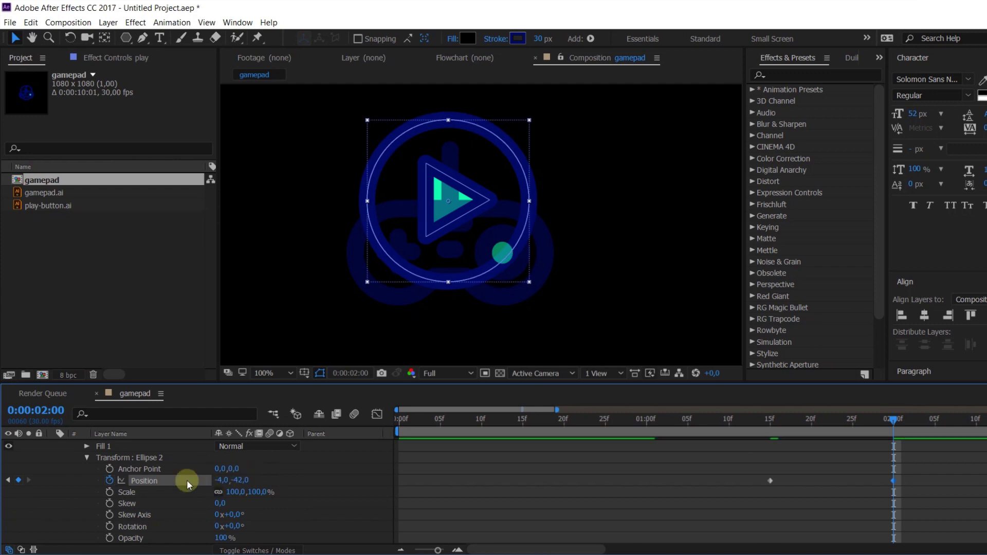
pyautogui.moveTo(766, 421)
pyautogui.mouseDown()
pyautogui.moveTo(874, 419)
pyautogui.moveTo(562, 474)
pyautogui.moveTo(769, 427)
pyautogui.mouseUp()
pyautogui.click(898, 424)
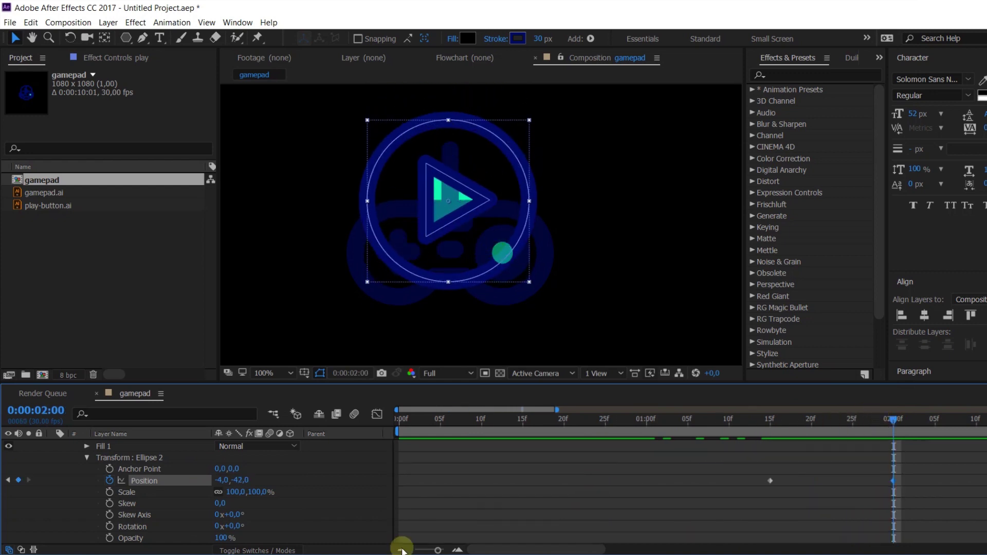
# Enable Size keyframing at 0:00:02:00 for the paths of both Ellipse 2 and Ellipse 1.
pyautogui.scroll(3, 146, 495)
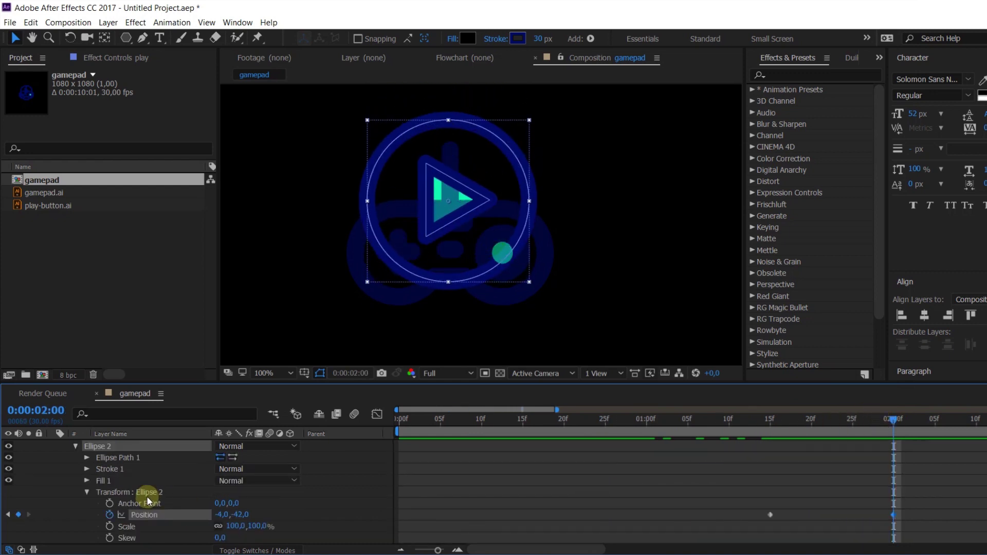
pyautogui.click(87, 458)
pyautogui.scroll(-4, 97, 498)
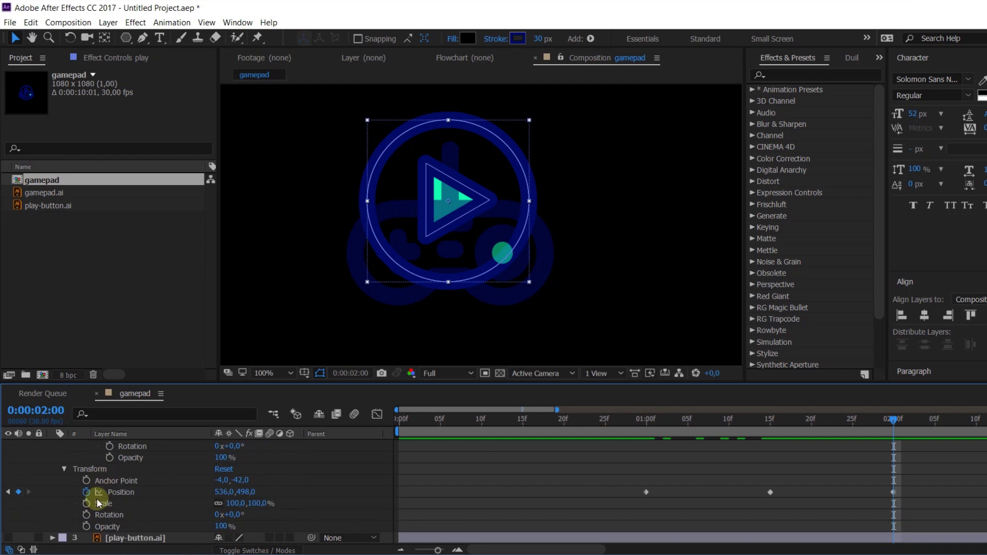
pyautogui.scroll(3, 90, 494)
pyautogui.scroll(5, 85, 488)
pyautogui.scroll(-6, 77, 501)
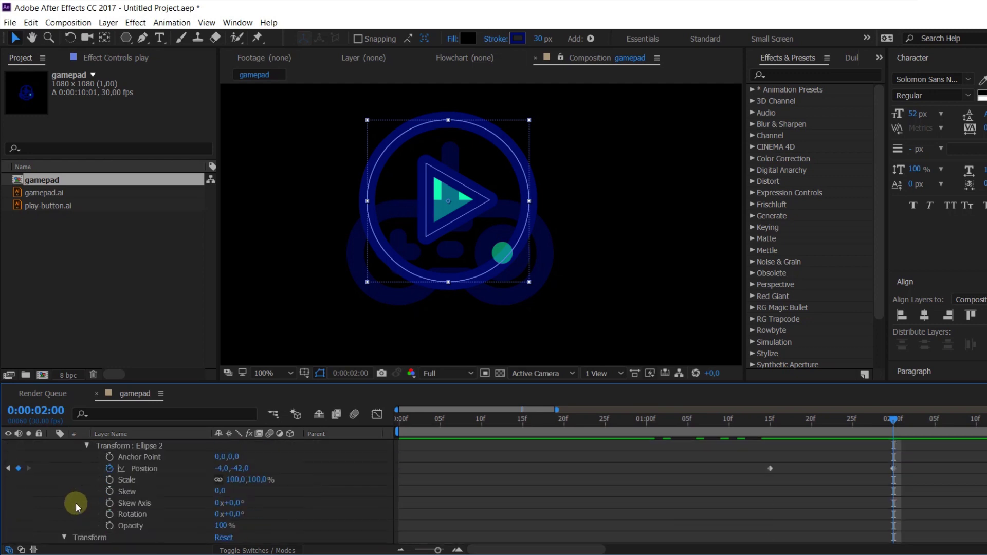
pyautogui.scroll(2, 88, 478)
pyautogui.scroll(-2, 82, 486)
pyautogui.scroll(5, 76, 501)
pyautogui.click(73, 508)
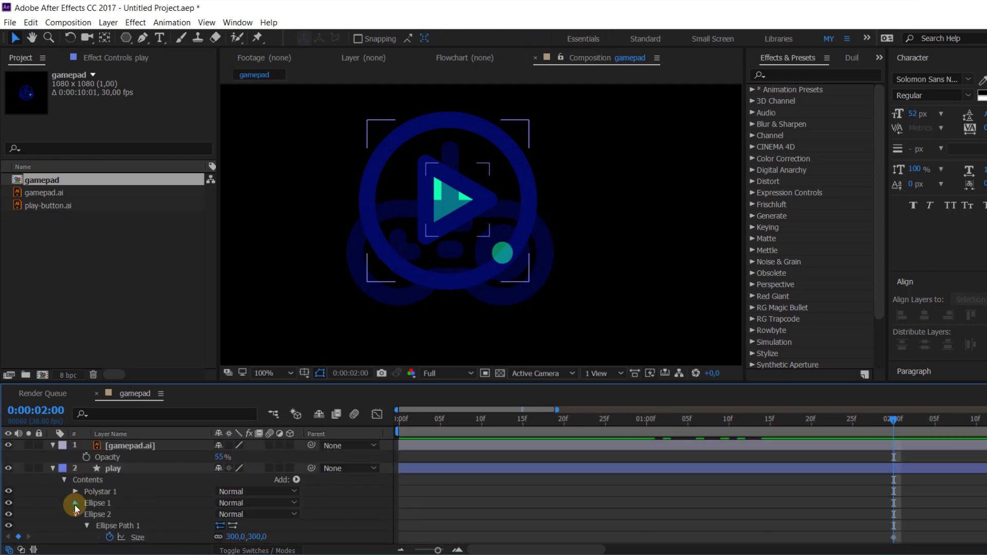
pyautogui.click(75, 504)
pyautogui.click(110, 515)
pyautogui.scroll(-5, 787, 437)
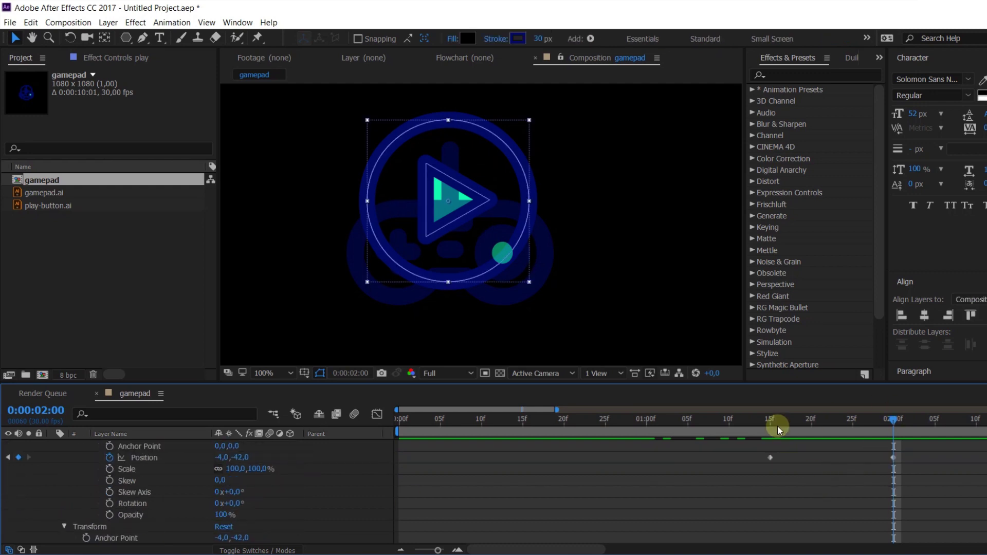
# Show the play layer's keyframed properties and add Size keyframes for both ellipses at 0:00:01:15.
pyautogui.click(775, 423)
pyautogui.press('u')
pyautogui.click(18, 479)
pyautogui.click(29, 480)
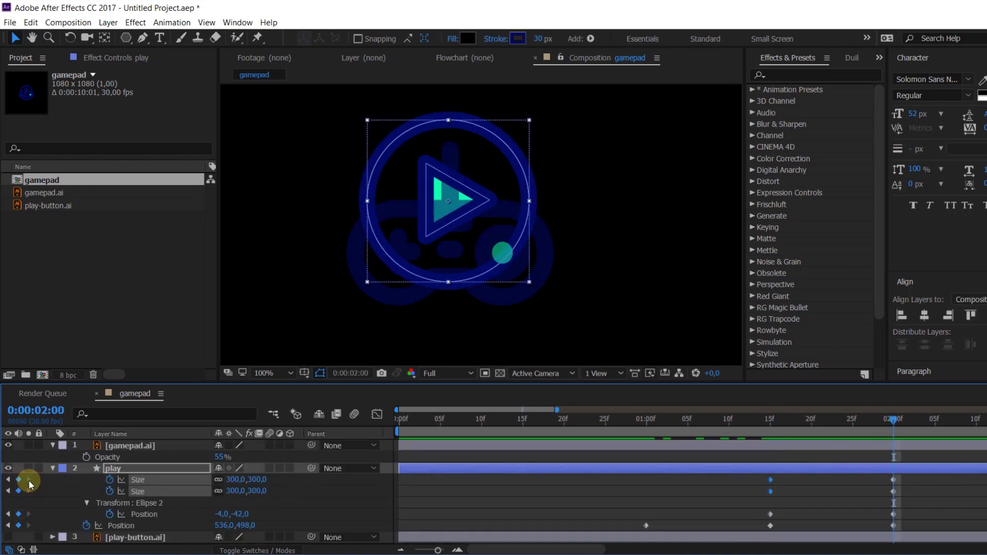
# At 0:00:02:00, set both ellipse sizes to 170 and the play layer's Y position to 596.
pyautogui.moveTo(236, 498); pyautogui.dragTo(149, 493)
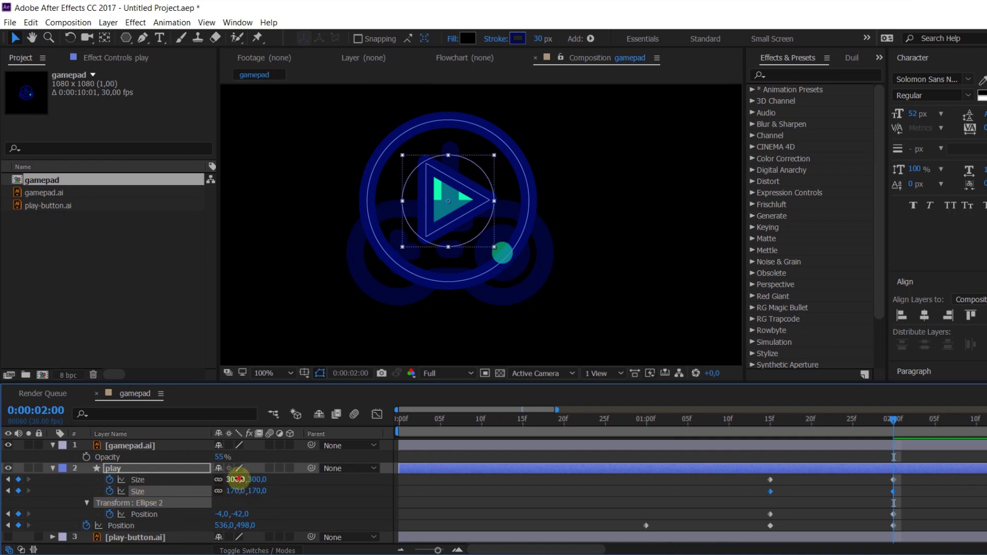
pyautogui.write('170')
pyautogui.press('Return')
pyautogui.click(234, 492)
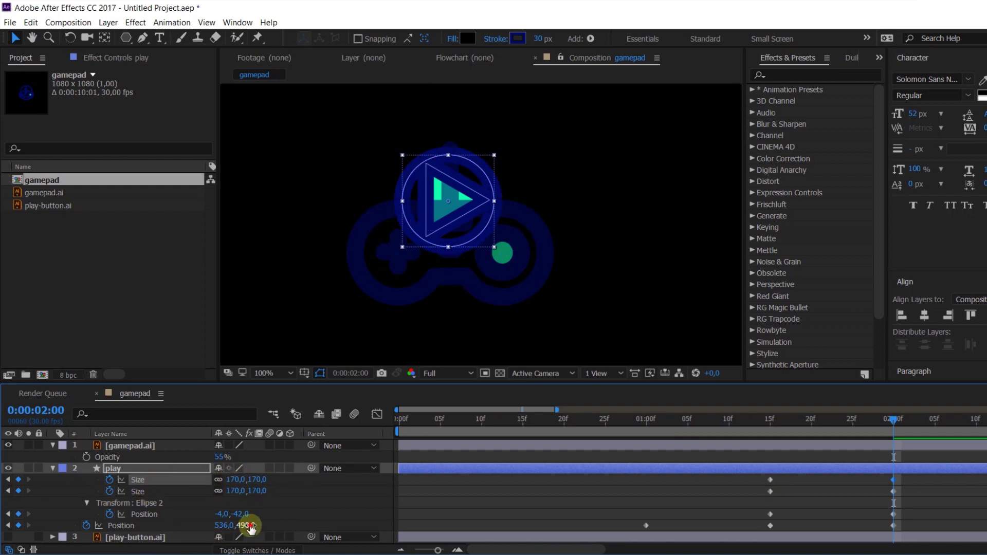
pyautogui.moveTo(251, 528); pyautogui.dragTo(334, 506)
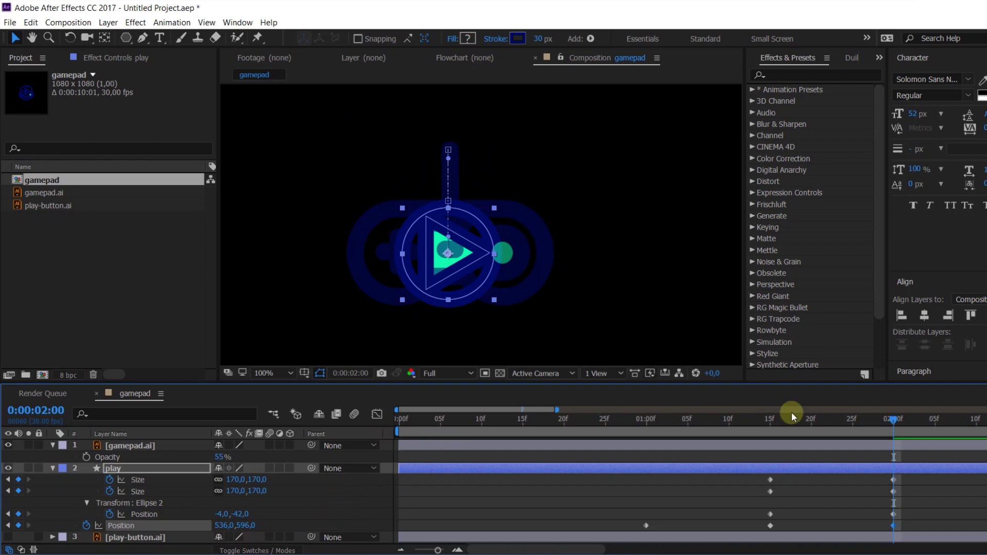
pyautogui.moveTo(877, 419); pyautogui.dragTo(914, 421)
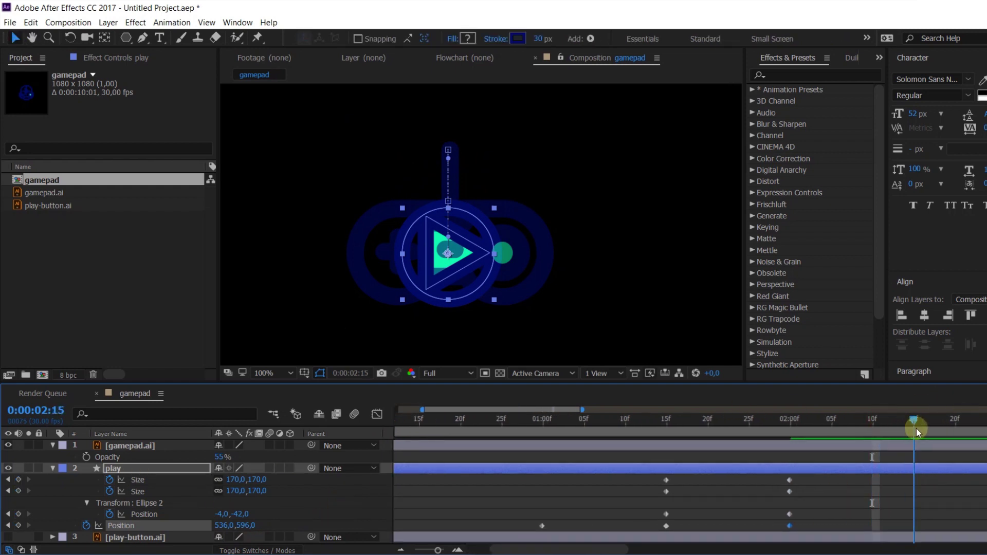
# Add a null object centred on the play triangle and parent the play layer to it.
pyautogui.rightClick(649, 303)
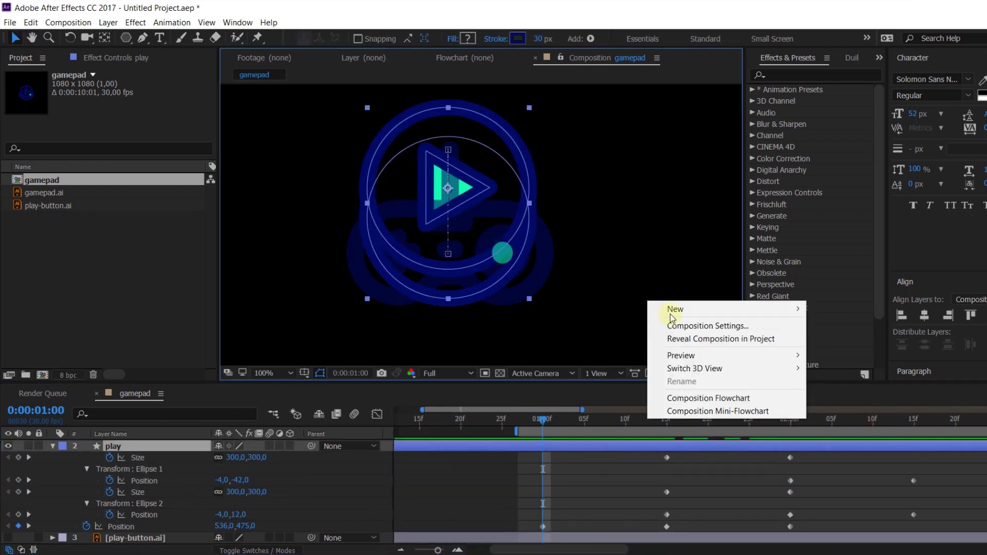
pyautogui.moveTo(675, 308)
pyautogui.click(833, 380)
pyautogui.moveTo(471, 261); pyautogui.dragTo(450, 193)
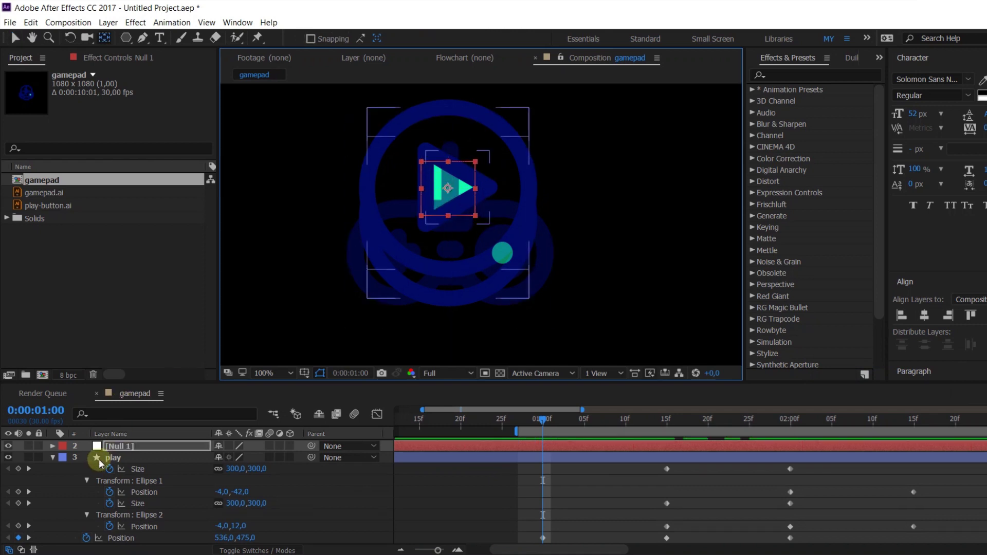
pyautogui.click(114, 445)
pyautogui.moveTo(312, 457); pyautogui.dragTo(170, 468)
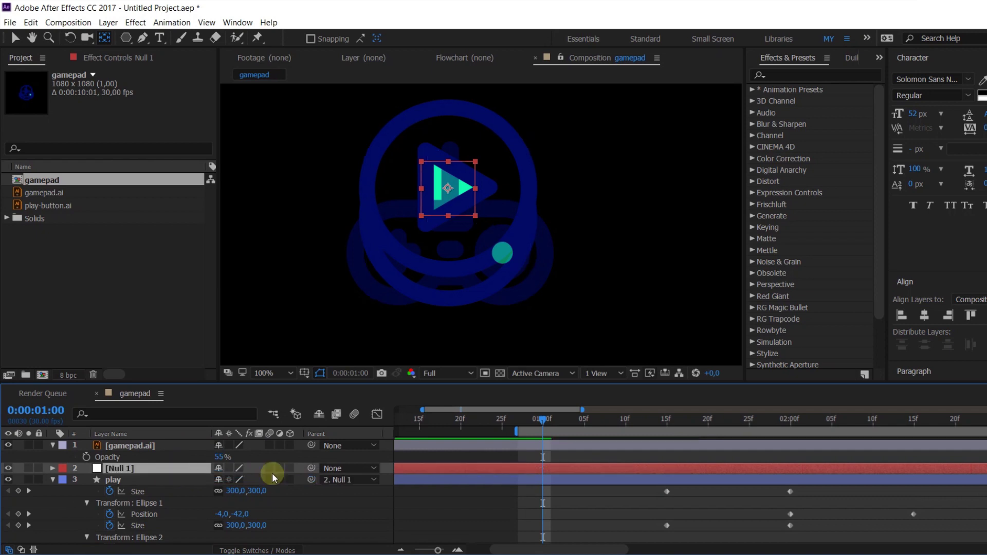
# Keyframe Null 1's rotation starting at 0:00:01:15 and set it to -90° at 0:00:02:00.
pyautogui.moveTo(559, 424); pyautogui.dragTo(662, 430)
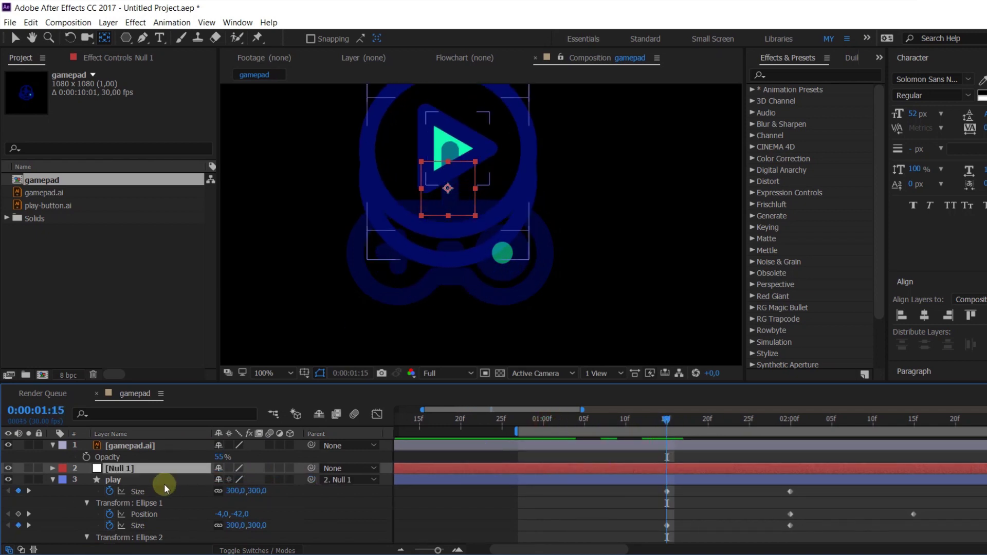
pyautogui.hotkey('alt', 'shift', 'r')
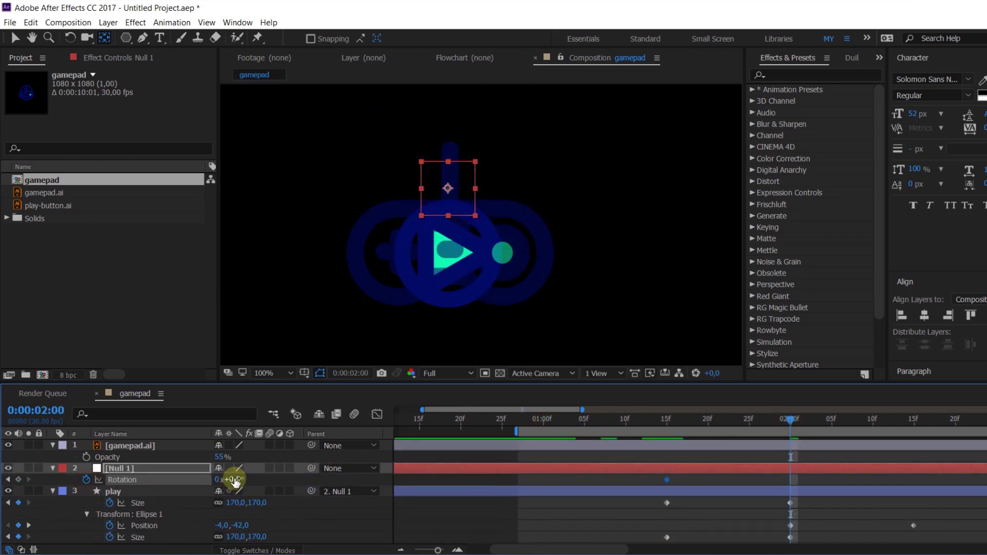
pyautogui.click(233, 480)
pyautogui.write('0')
pyautogui.press('Return')
pyautogui.moveTo(545, 422); pyautogui.dragTo(658, 421)
pyautogui.click(674, 480)
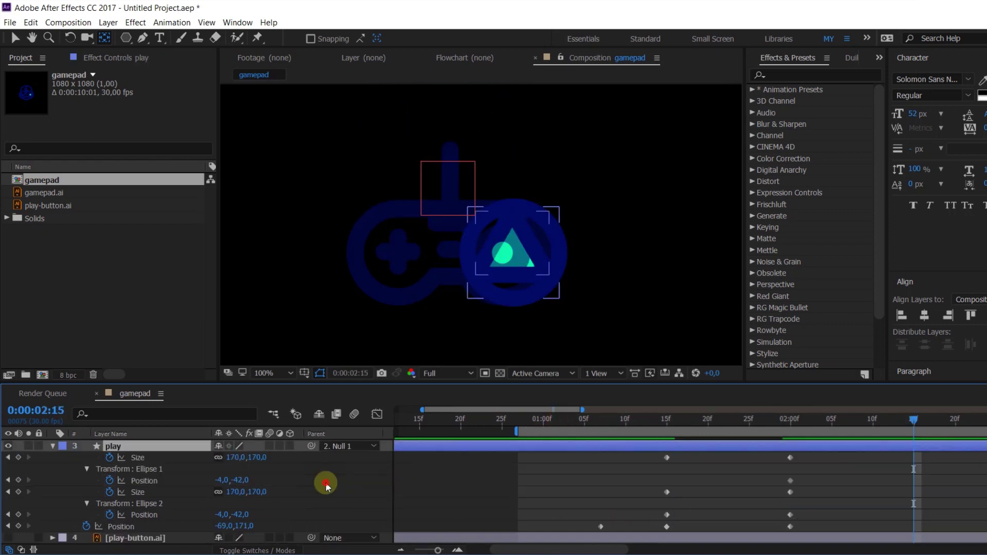
# Set Ellipse 2's Y position to -255 at 0:00:02:15 and shift its last two position keyframes to about 0:00:01:22 and 0:00:02:07.
pyautogui.click(239, 529)
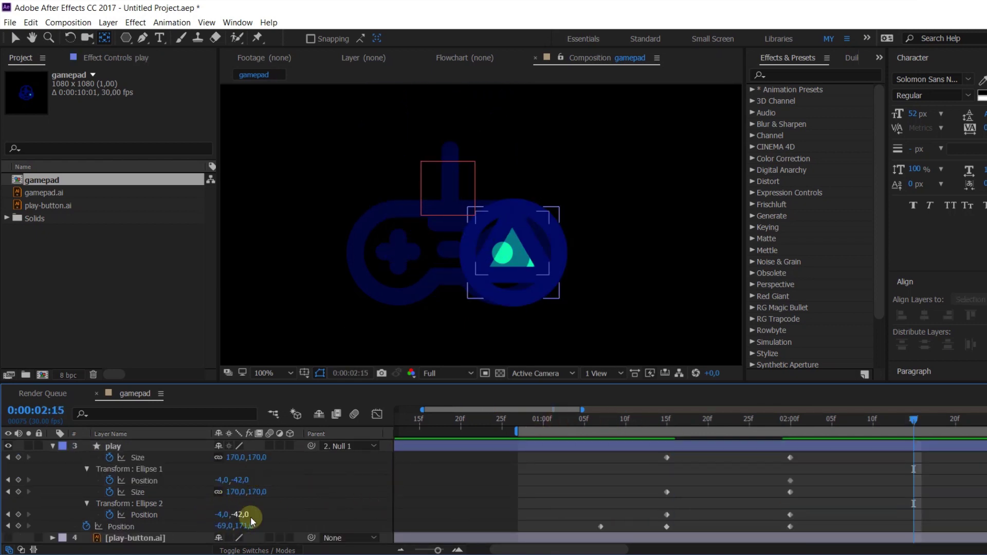
pyautogui.moveTo(251, 517); pyautogui.dragTo(114, 501)
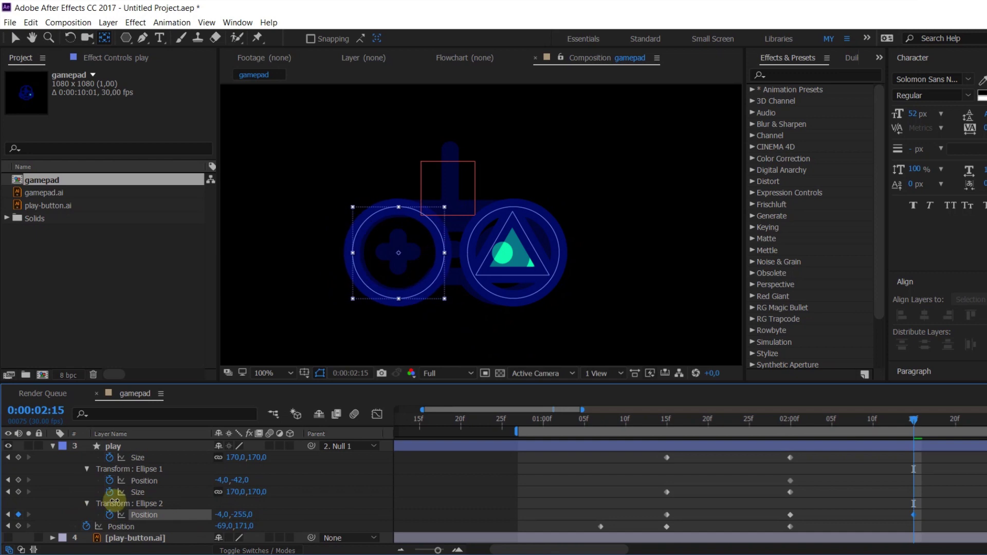
pyautogui.moveTo(734, 430); pyautogui.dragTo(784, 449)
pyautogui.moveTo(807, 516)
pyautogui.mouseDown()
pyautogui.moveTo(783, 516)
pyautogui.moveTo(792, 516)
pyautogui.mouseUp()
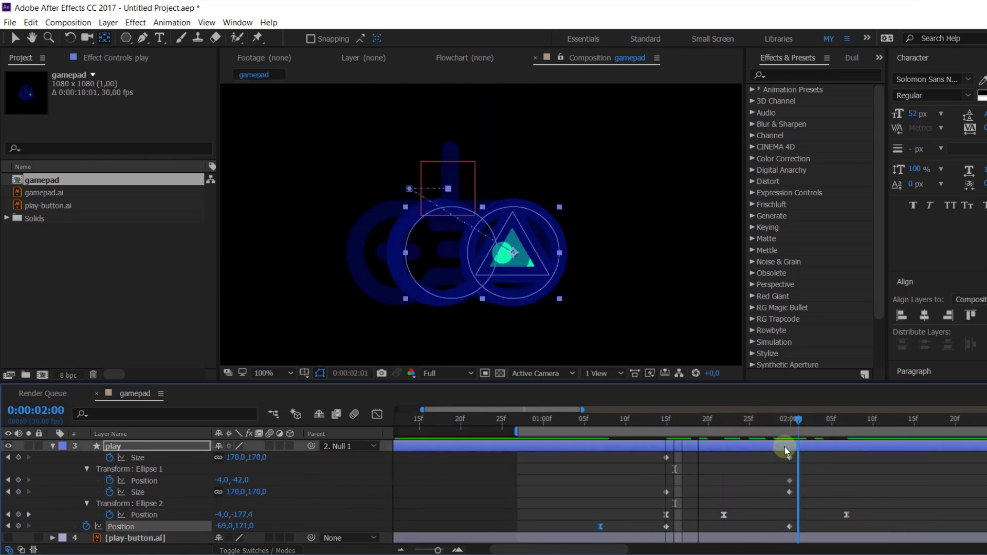
# Apply Easy Ease to Null 1's rotation keyframes and to the play layer's ellipse size and Ellipse 1 position keyframes.
pyautogui.scroll(2, 796, 479)
pyautogui.moveTo(784, 446); pyautogui.dragTo(656, 488)
pyautogui.press('F9')
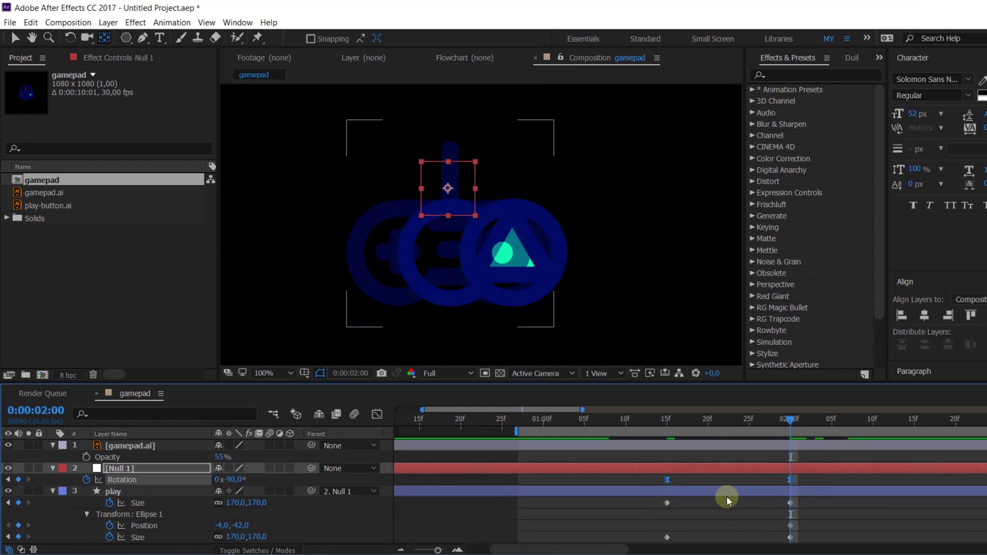
pyautogui.scroll(-1, 736, 462)
pyautogui.click(736, 458)
pyautogui.moveTo(800, 472); pyautogui.dragTo(656, 506)
pyautogui.press('F9')
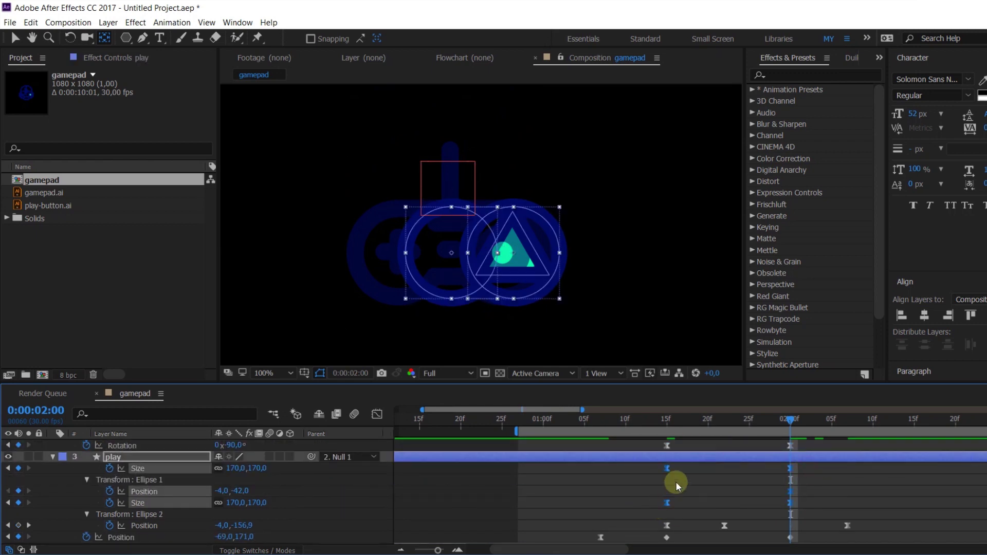
# Move Ellipse 2's middle position keyframe onto 0:00:01:15 and preview the motion.
pyautogui.press('space')
pyautogui.moveTo(665, 424); pyautogui.dragTo(779, 458)
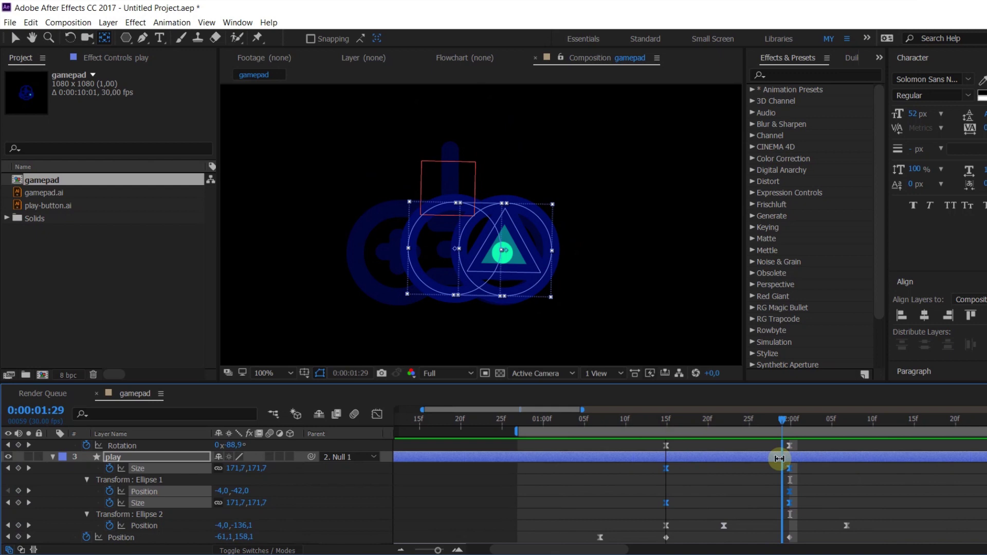
pyautogui.scroll(-1, 732, 498)
pyautogui.moveTo(724, 514); pyautogui.dragTo(667, 518)
pyautogui.press('space')
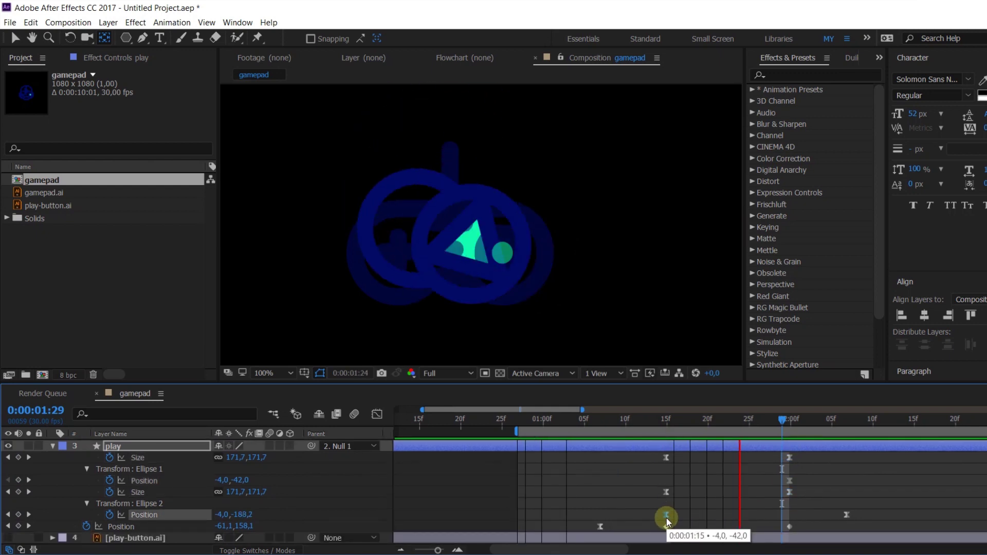
# Adjust the easing of Ellipse 2's last position keyframe in the graph editor.
pyautogui.moveTo(856, 506); pyautogui.dragTo(778, 518)
pyautogui.click(377, 414)
pyautogui.click(378, 415)
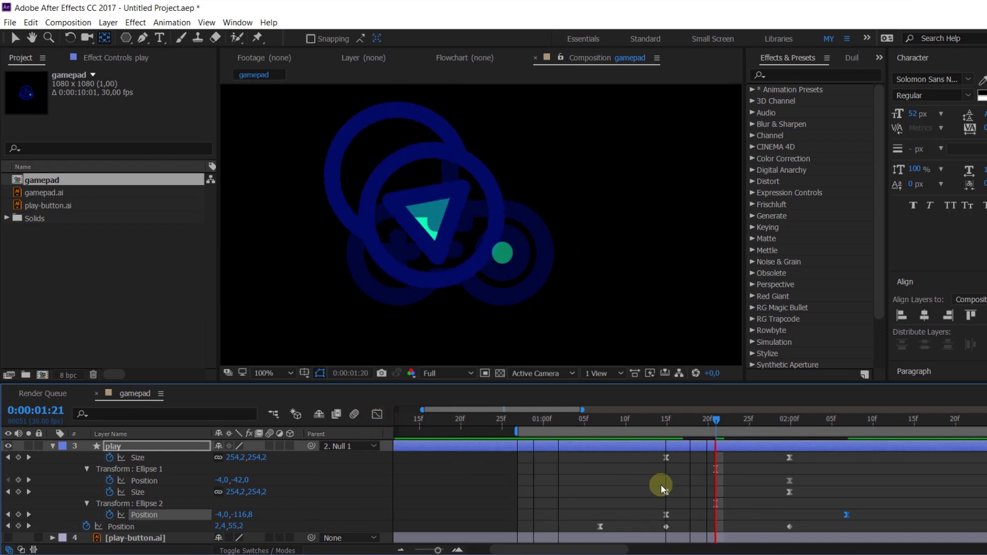
# Reshape Null 1's rotation speed curve in the graph editor so it peaks early and eases out slowly.
pyautogui.scroll(2, 740, 528)
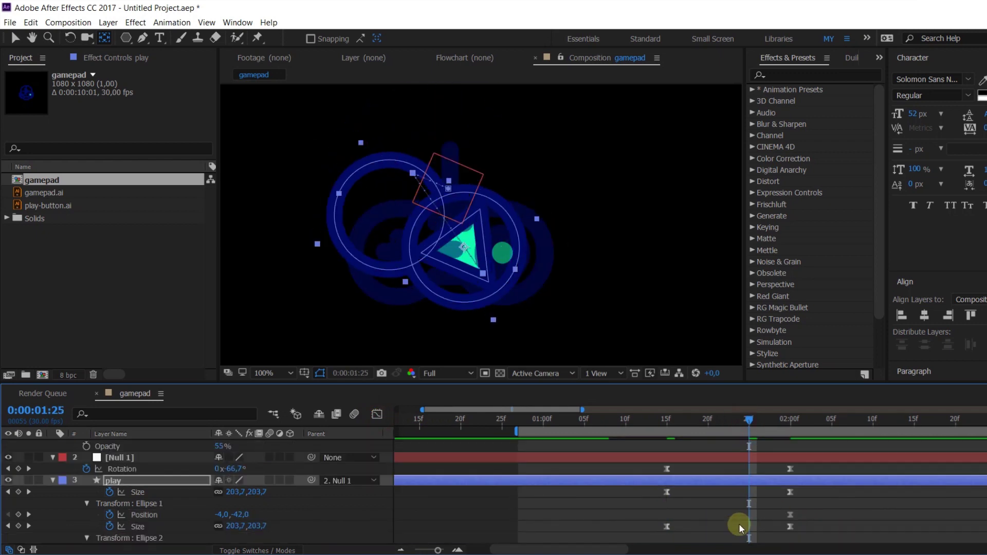
pyautogui.moveTo(816, 464); pyautogui.dragTo(738, 447)
pyautogui.click(378, 413)
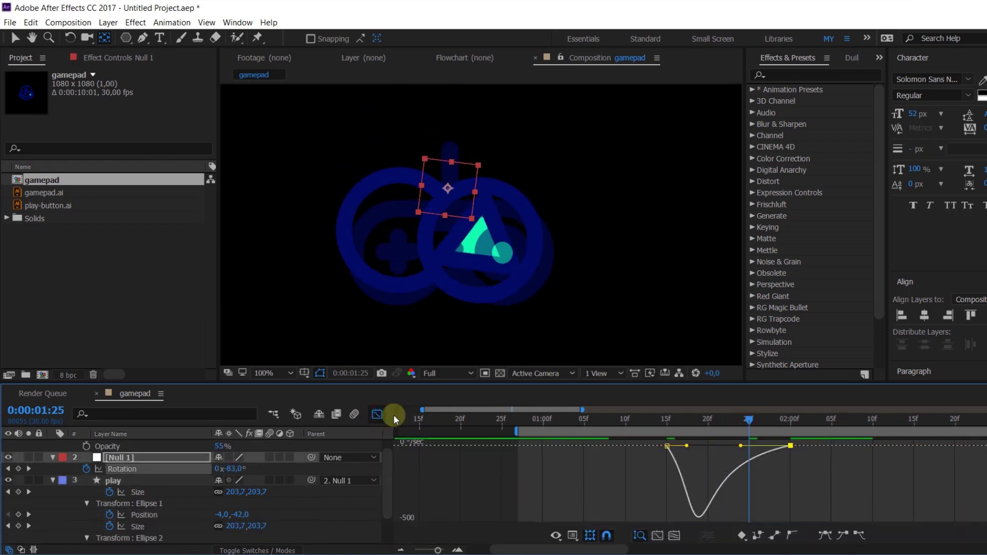
pyautogui.click(380, 413)
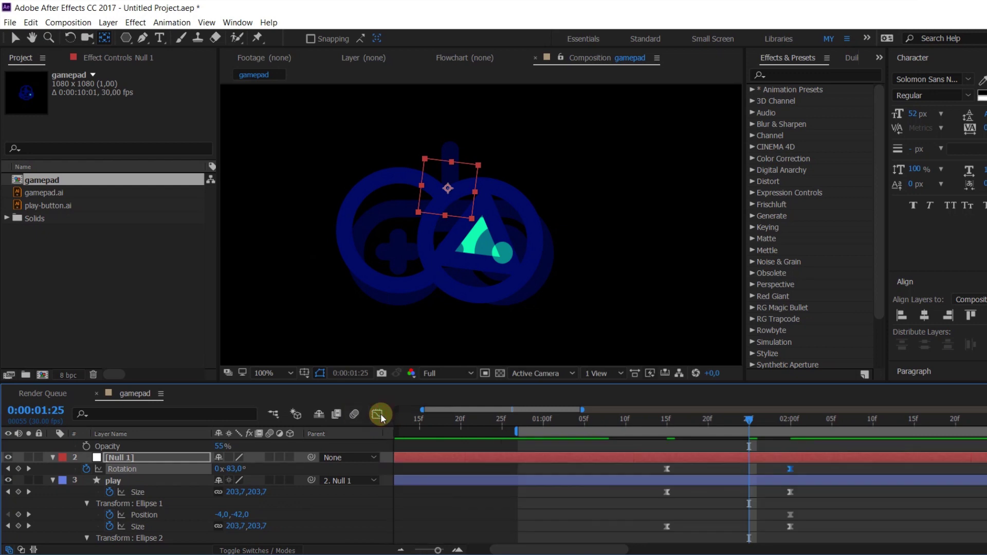
# Move Ellipse 2's last position keyframe earlier to about 0:00:02:02.
pyautogui.click(785, 428)
pyautogui.scroll(-3, 798, 477)
pyautogui.moveTo(832, 513); pyautogui.dragTo(794, 515)
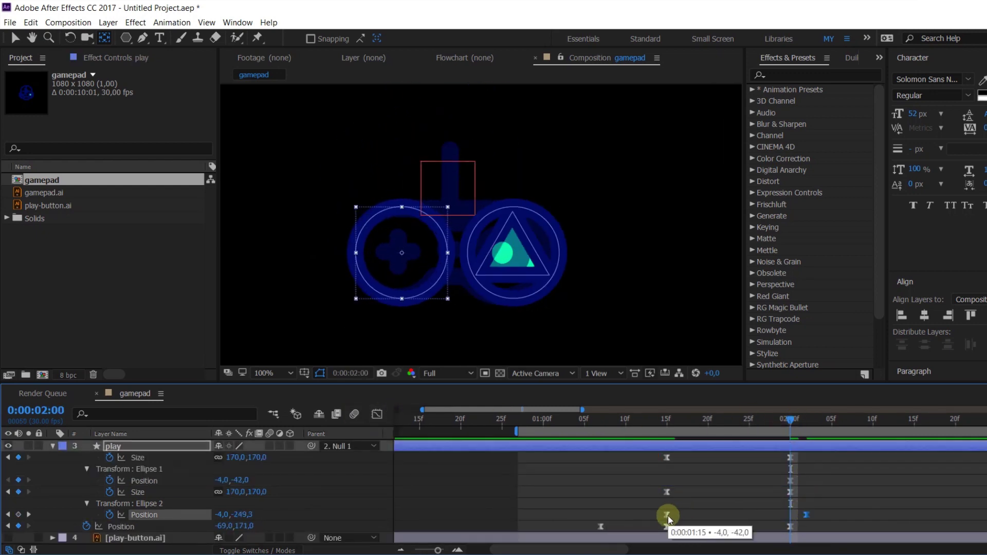
# Preview the motion and move Ellipse 2's first position keyframe later to about 0:00:01:20.
pyautogui.click(675, 514)
pyautogui.press('space')
pyautogui.moveTo(674, 422); pyautogui.dragTo(732, 436)
pyautogui.moveTo(674, 514); pyautogui.dragTo(707, 514)
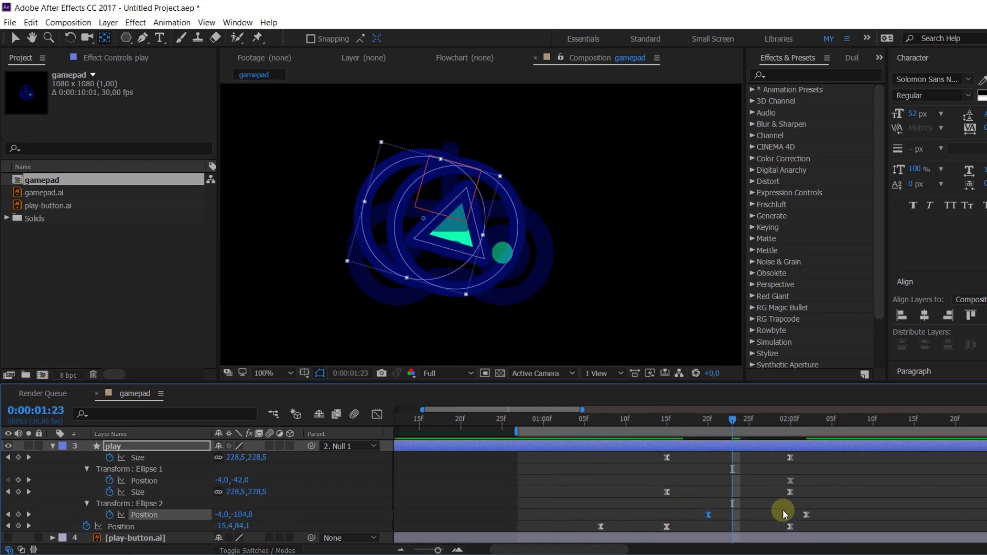
# Move Ellipse 2's last position keyframe to 0:00:02:04, end the work area at 0:00:02:11 and preview the motion.
pyautogui.moveTo(806, 515); pyautogui.dragTo(822, 514)
pyautogui.moveTo(700, 431)
pyautogui.mouseDown()
pyautogui.moveTo(779, 433)
pyautogui.moveTo(708, 432)
pyautogui.mouseUp()
pyautogui.moveTo(616, 461); pyautogui.dragTo(601, 457)
pyautogui.click(881, 421)
pyautogui.press('n')
pyautogui.press('space')
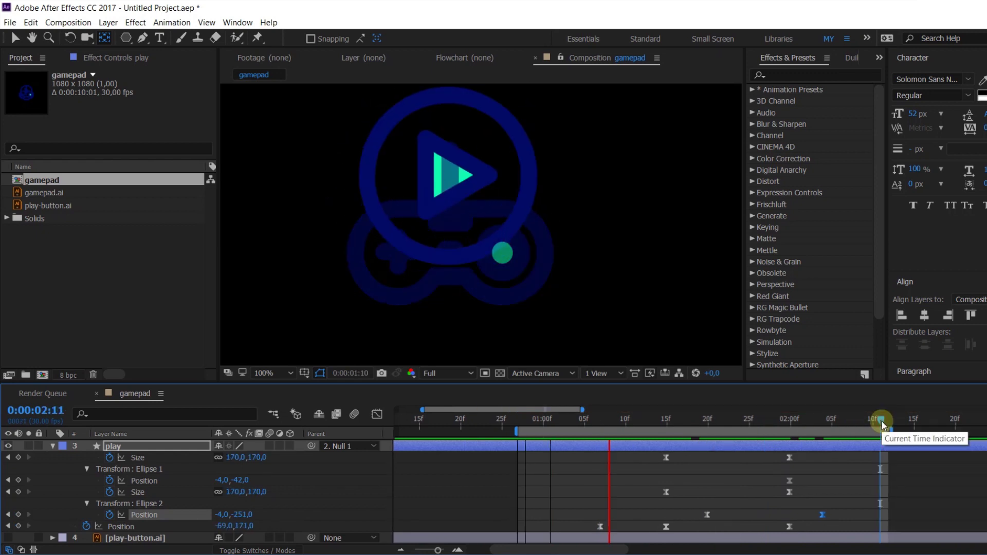
pyautogui.press('space')
# Reshape the speed curves of the play layer's size and position and Null 1's rotation to peak early and ease out slowly.
pyautogui.click(800, 420)
pyautogui.moveTo(840, 453); pyautogui.dragTo(660, 531)
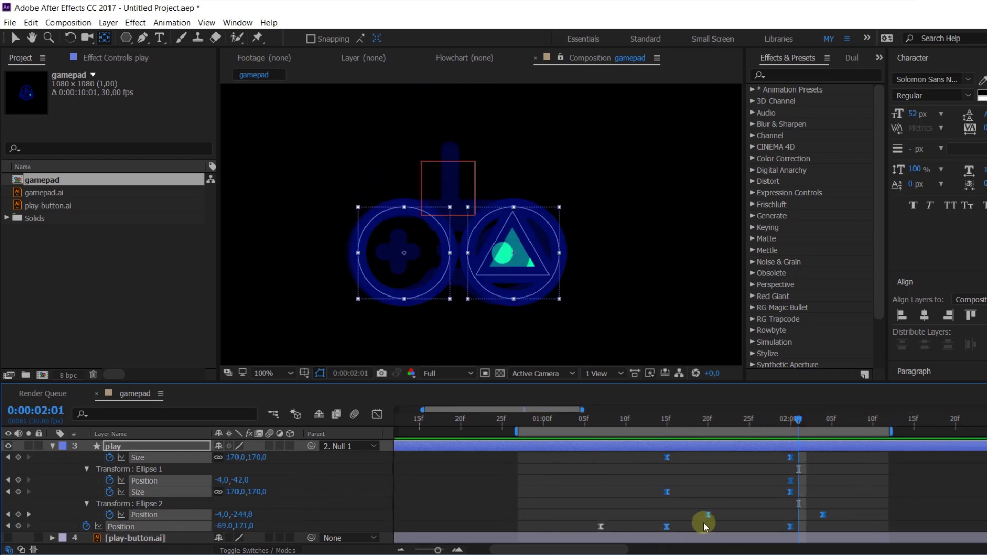
pyautogui.scroll(3, 791, 485)
pyautogui.keyDown('shift'); pyautogui.click(810, 477); pyautogui.keyUp('shift')
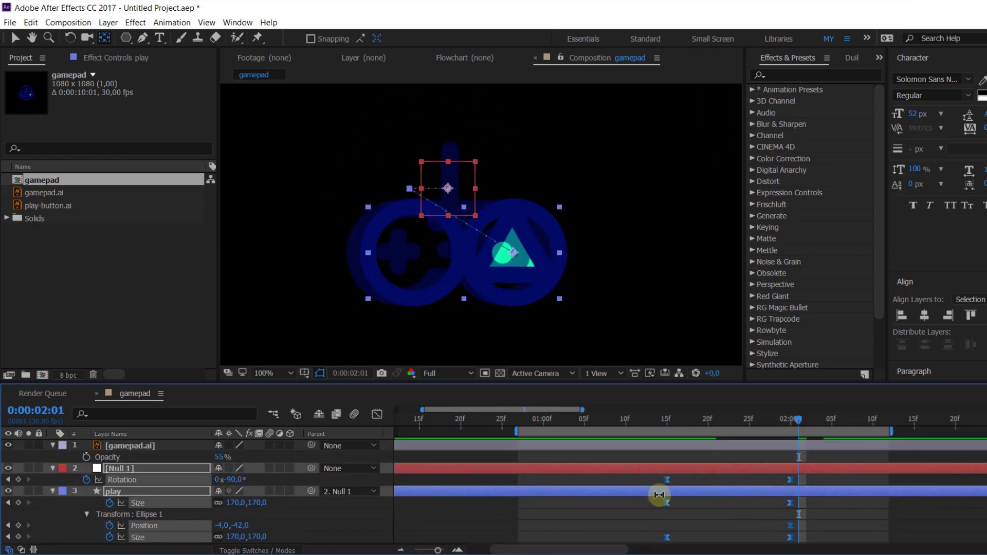
pyautogui.click(376, 413)
pyautogui.moveTo(859, 472); pyautogui.dragTo(715, 493)
pyautogui.moveTo(588, 469); pyautogui.dragTo(623, 493)
pyautogui.moveTo(661, 463); pyautogui.dragTo(740, 494)
pyautogui.press('space')
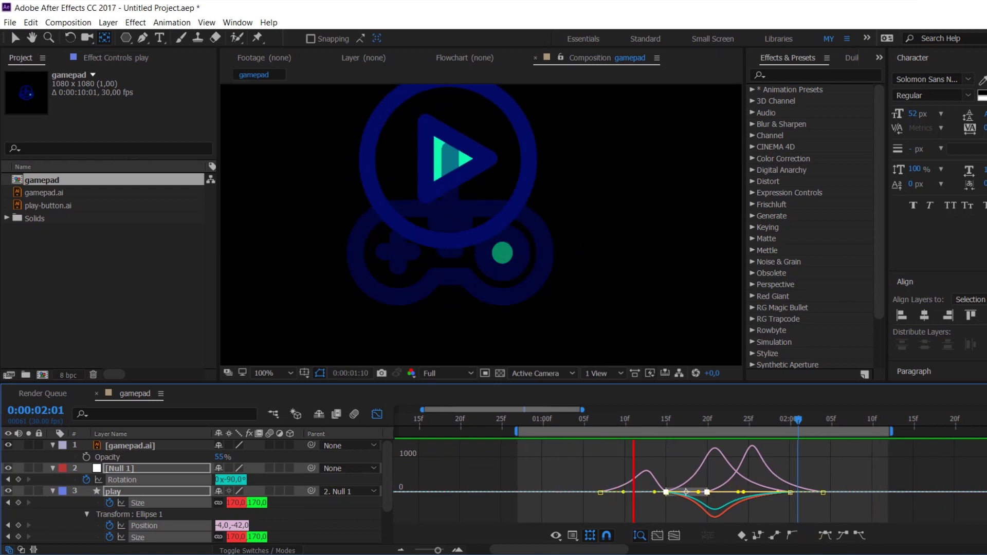
# Add Outer Radius and Outer Roundness keyframes to the polystar at 0:00:02:04 and 0:00:02:00.
pyautogui.click(110, 506)
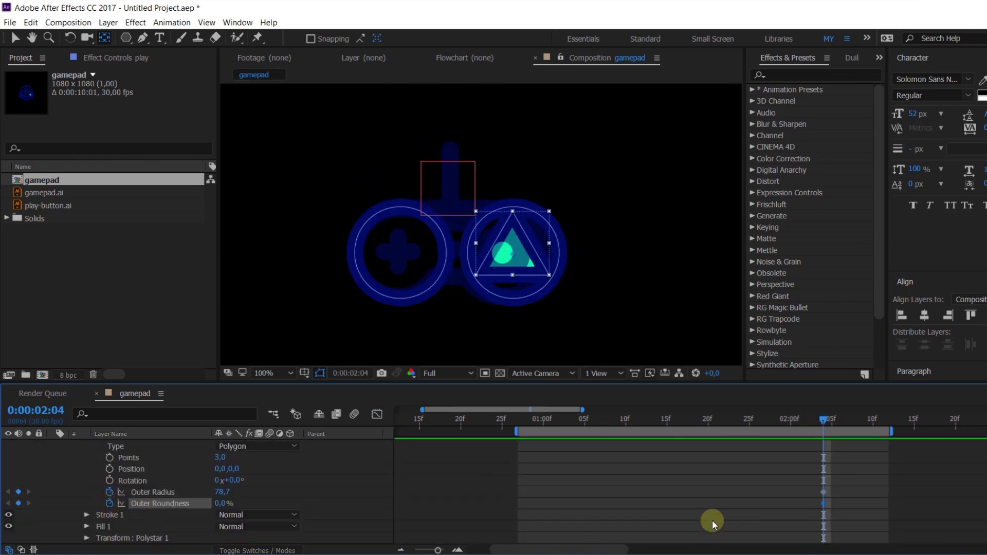
pyautogui.press('u')
pyautogui.click(789, 422)
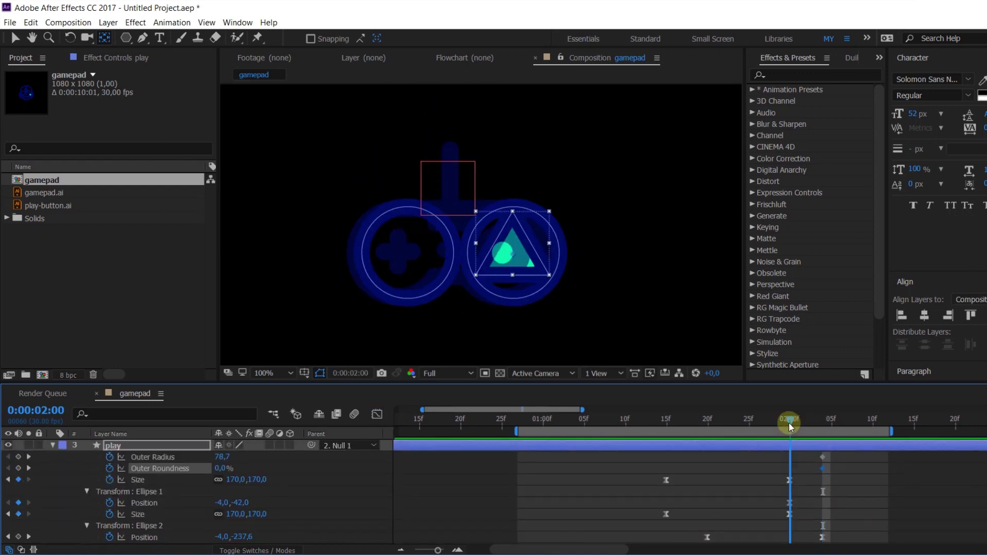
pyautogui.click(19, 457)
pyautogui.click(18, 469)
pyautogui.click(29, 457)
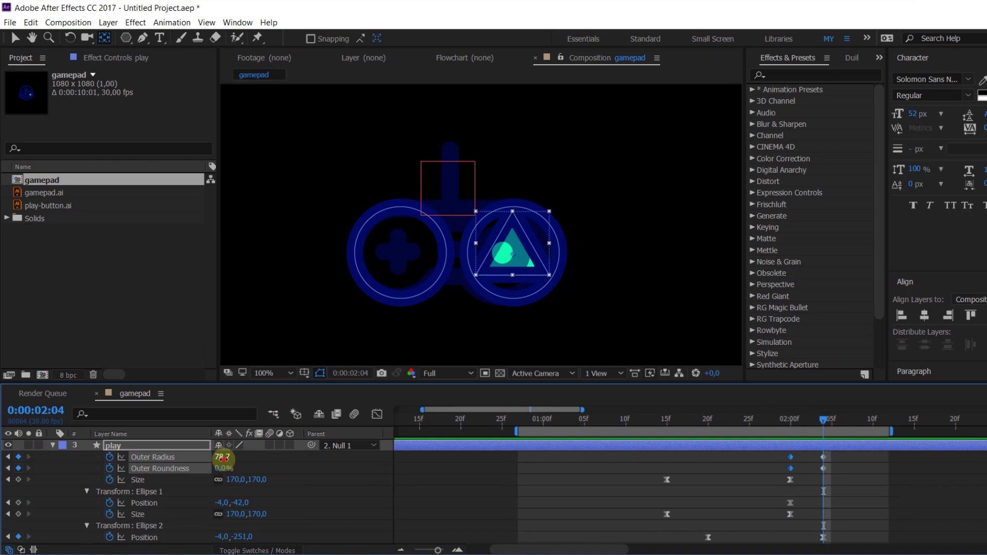
# At 0:00:02:04, set the polystar's Outer Radius to 28.7 and Outer Roundness to 160%, checking the layer in isolation.
pyautogui.moveTo(224, 458); pyautogui.dragTo(305, 447)
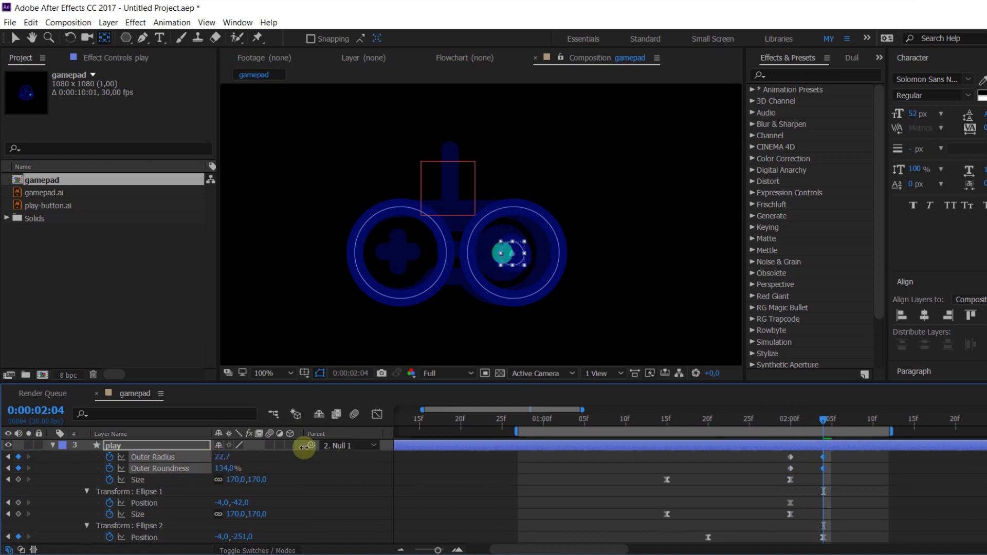
pyautogui.moveTo(221, 457); pyautogui.dragTo(217, 479)
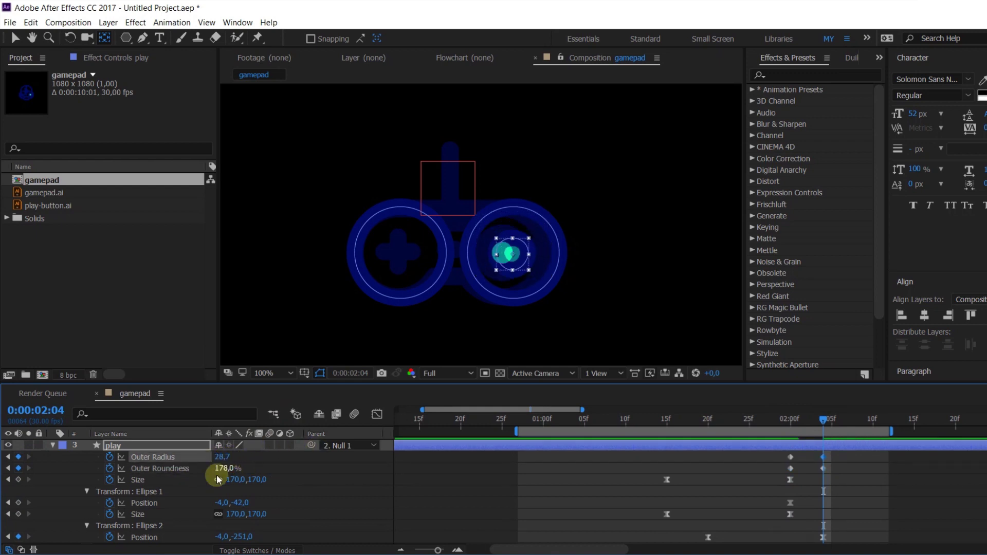
pyautogui.click(29, 446)
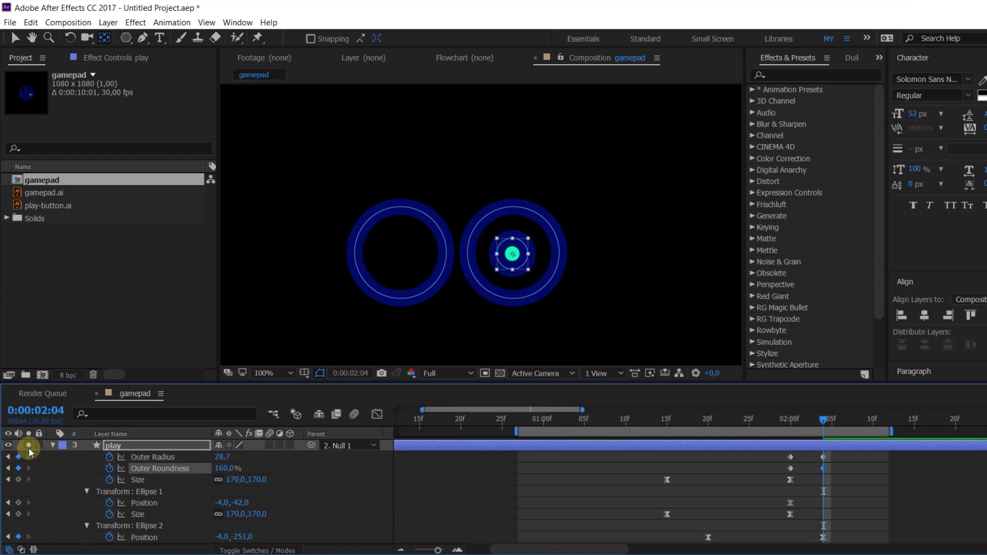
pyautogui.click(29, 448)
# Apply Easy Ease to the polystar's Outer Radius and Outer Roundness keyframes and preview the animation.
pyautogui.moveTo(831, 457); pyautogui.dragTo(767, 457)
pyautogui.press('F9')
pyautogui.press('space')
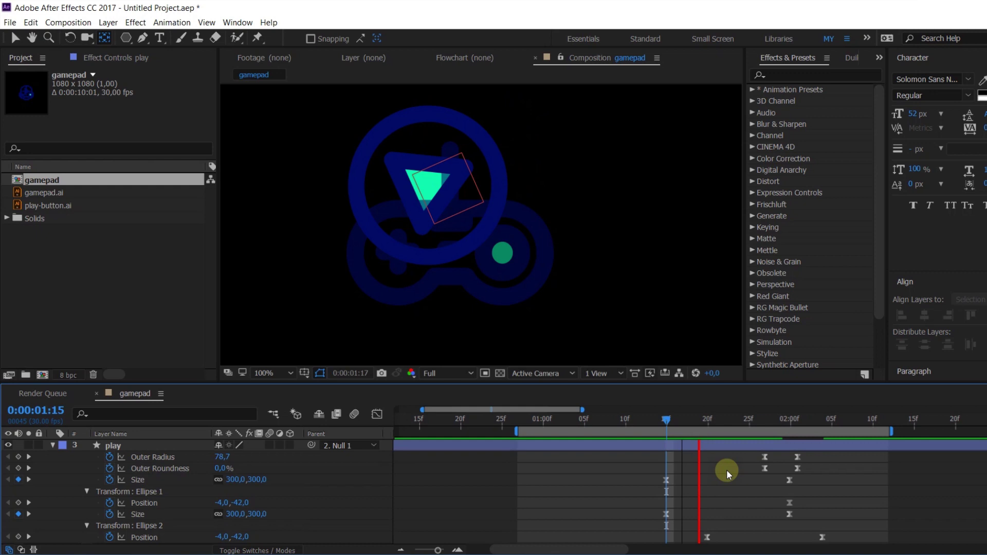
# Move the Outer Radius and Outer Roundness keyframe pairs to 0:00:01:15 and 0:00:02:00 and adjust their speed curves in the graph editor.
pyautogui.click(766, 456)
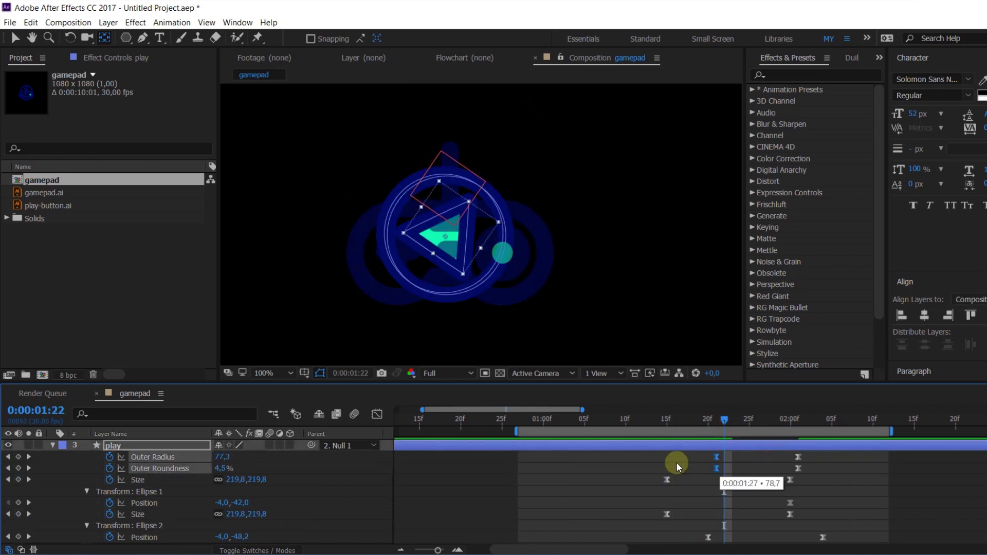
pyautogui.moveTo(676, 461); pyautogui.dragTo(668, 462)
pyautogui.click(798, 457)
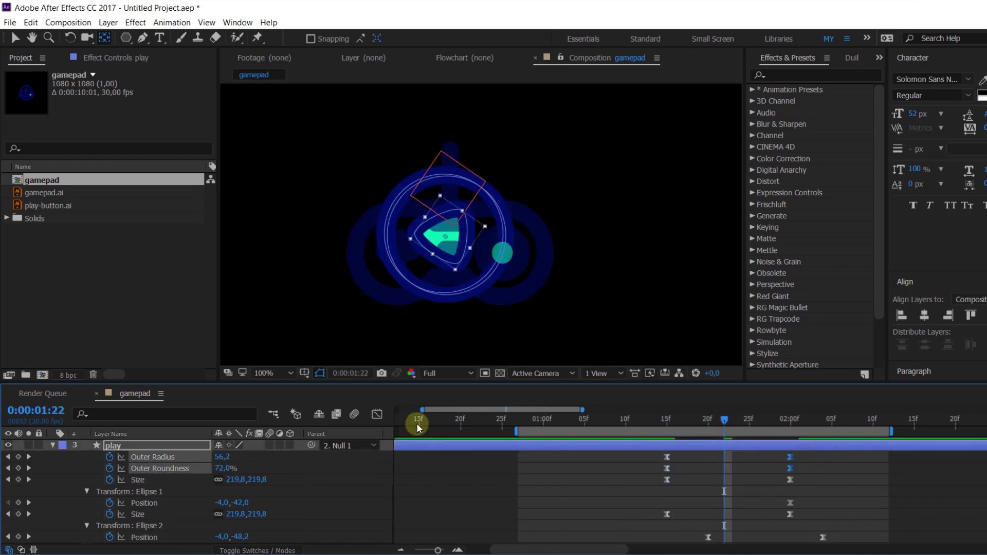
pyautogui.click(377, 414)
pyautogui.moveTo(766, 498); pyautogui.dragTo(700, 501)
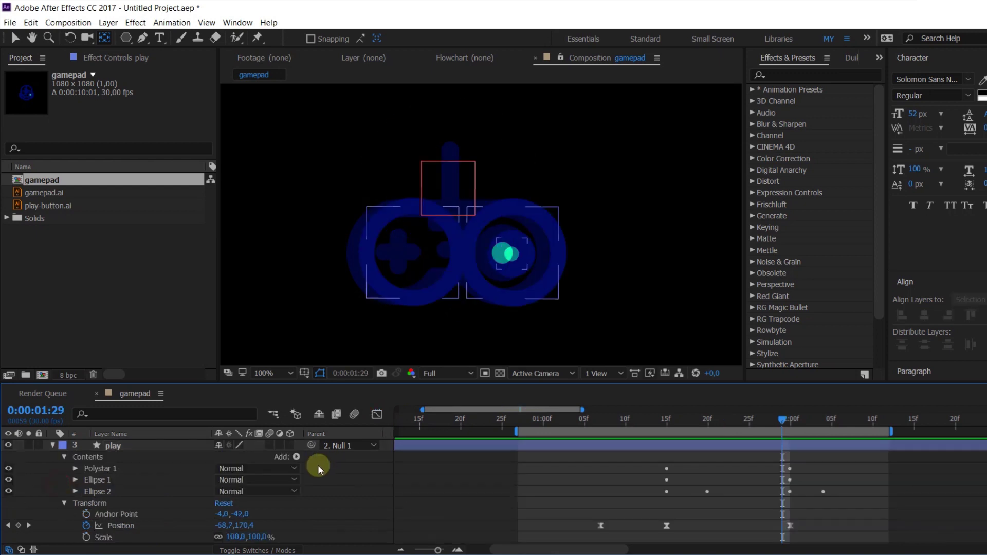
# Add Merge Paths in Add mode beneath Ellipse 2 in the play layer and solo the layer.
pyautogui.click(296, 457)
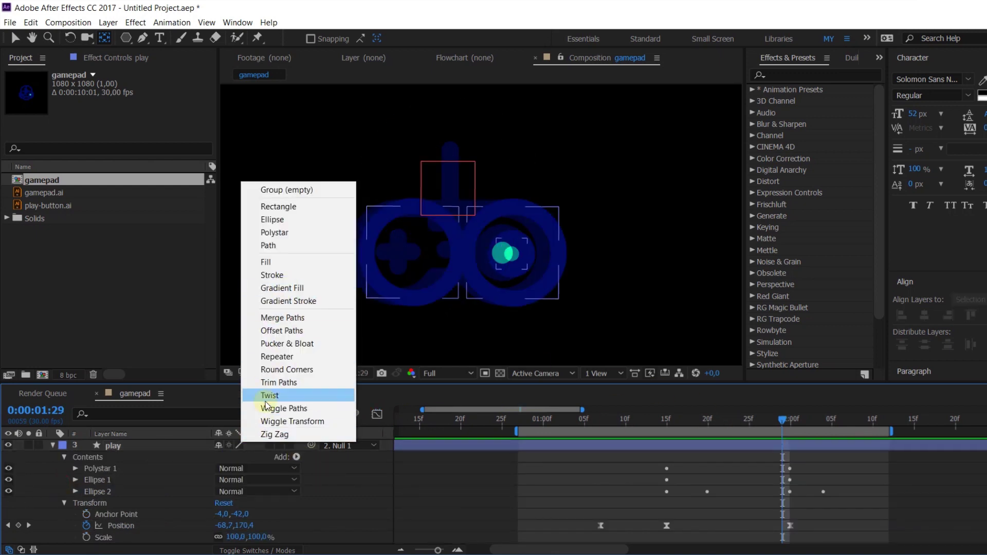
pyautogui.click(311, 317)
pyautogui.scroll(-2, 102, 506)
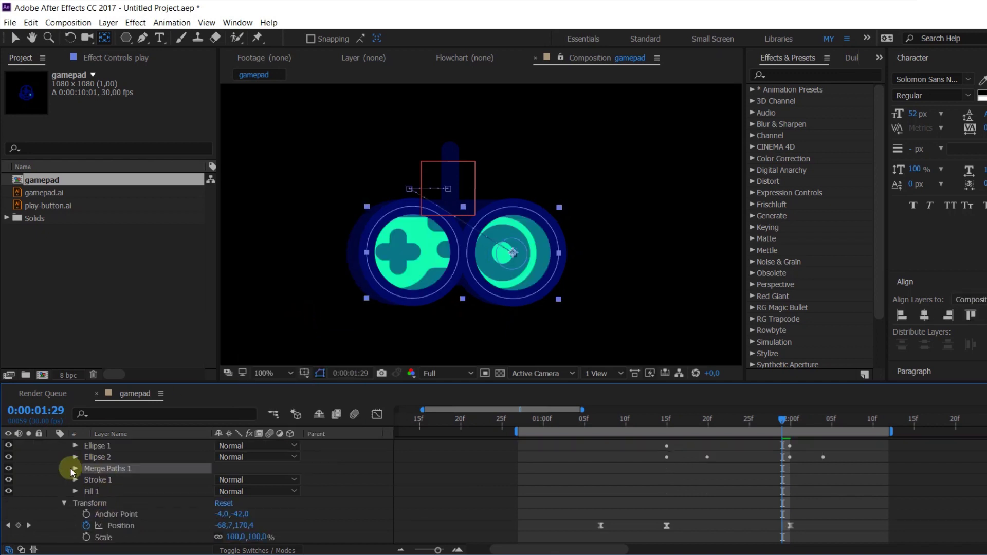
pyautogui.click(75, 468)
pyautogui.scroll(2, 52, 468)
pyautogui.click(29, 478)
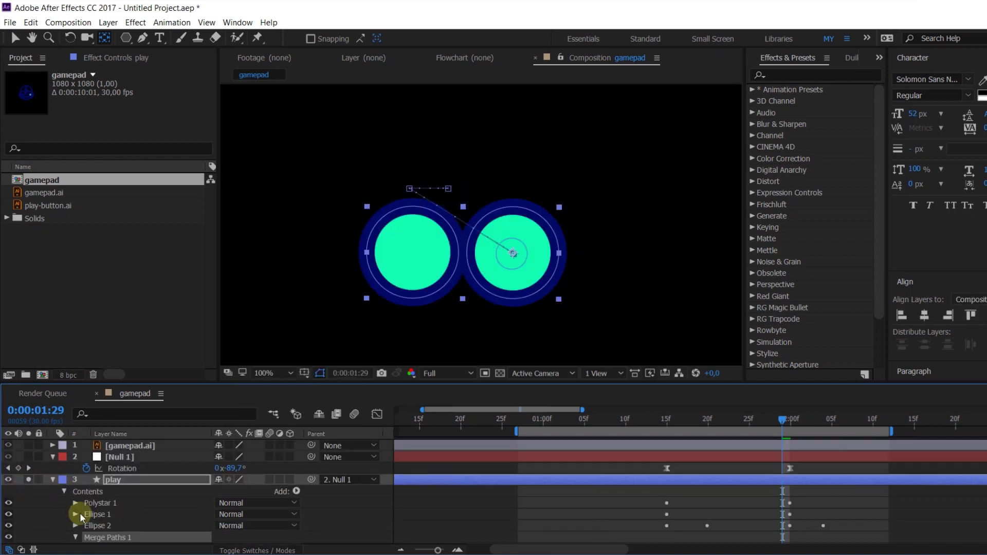
pyautogui.scroll(-2, 80, 514)
pyautogui.moveTo(99, 465)
pyautogui.mouseDown()
pyautogui.moveTo(109, 505)
pyautogui.moveTo(101, 477)
pyautogui.moveTo(105, 485)
pyautogui.moveTo(109, 467)
pyautogui.mouseUp()
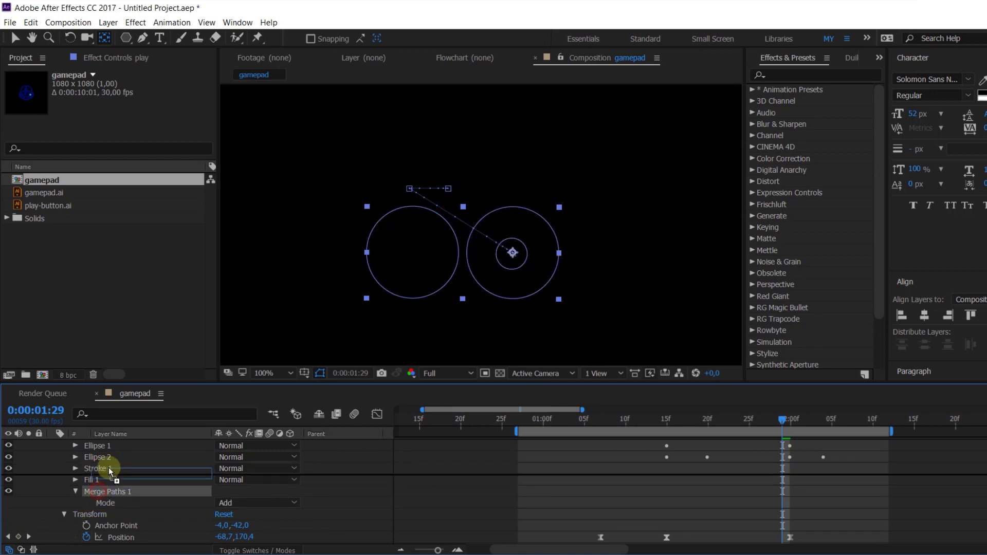
pyautogui.scroll(1, 71, 475)
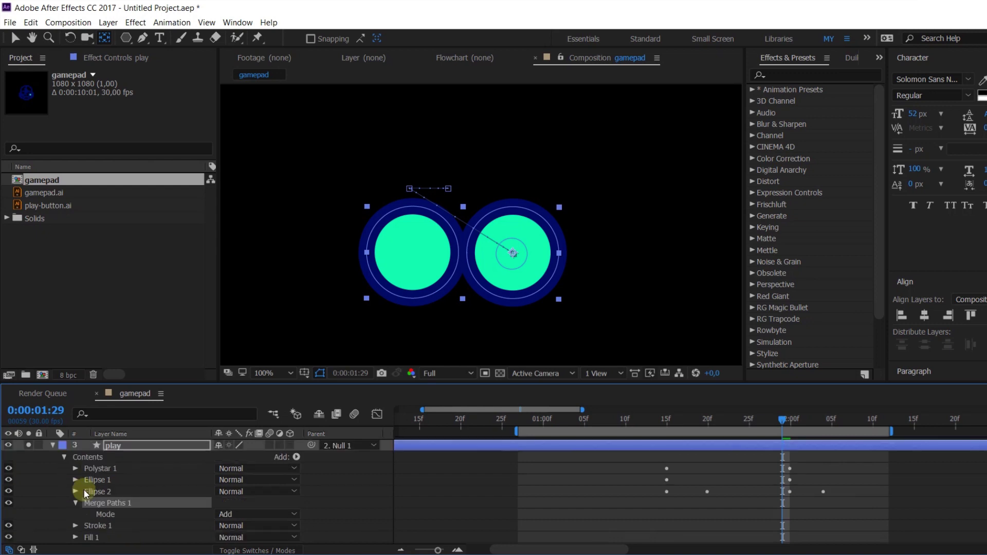
# Hide Polystar 1 and Merge Paths 1 in the play layer.
pyautogui.click(8, 468)
pyautogui.scroll(-1, 33, 498)
pyautogui.click(9, 503)
pyautogui.scroll(3, 21, 506)
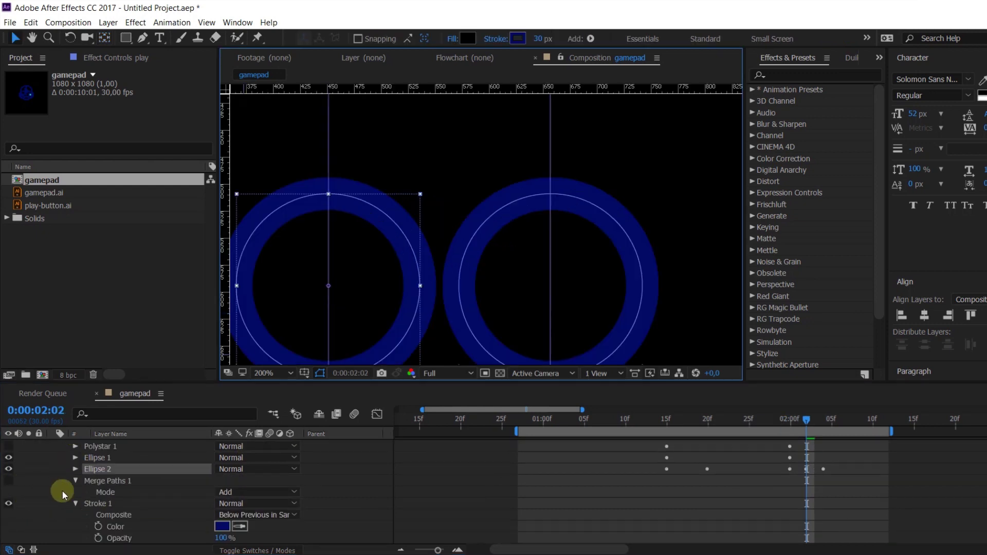
pyautogui.scroll(1, 63, 495)
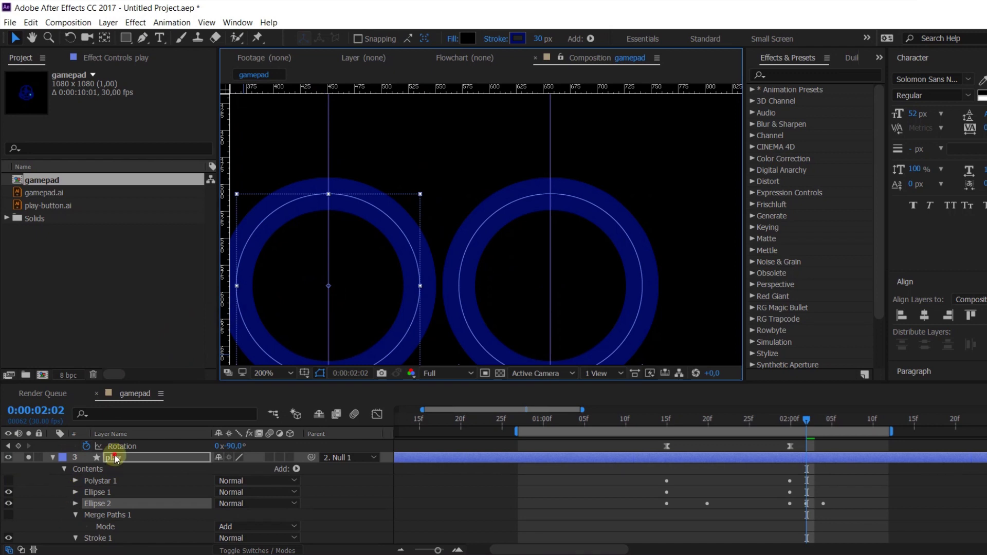
# Draw a rectangle in the play layer spanning the two vertical guides through the circle centres and set its fill to none.
pyautogui.click(115, 457)
pyautogui.click(126, 38)
pyautogui.moveTo(339, 225); pyautogui.dragTo(549, 339)
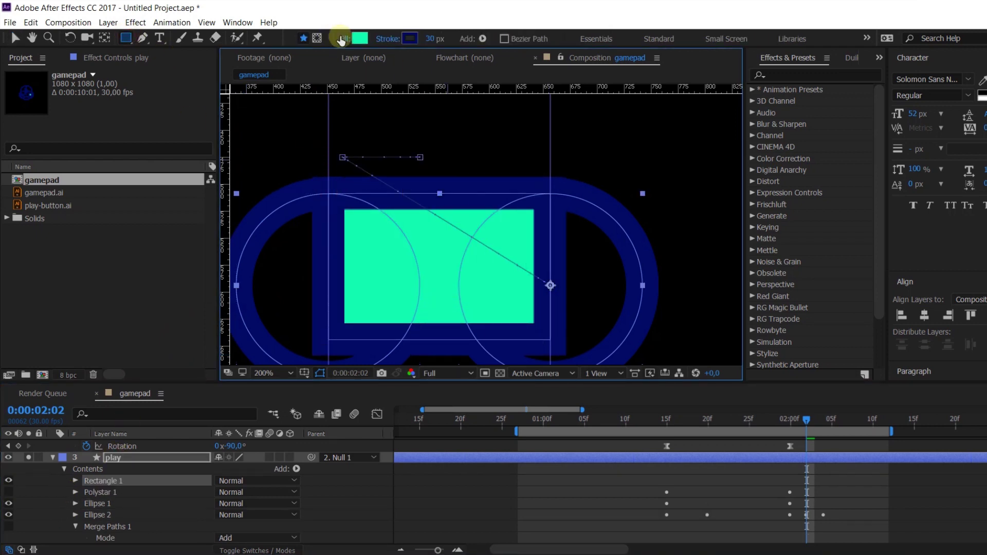
pyautogui.click(340, 39)
pyautogui.click(23, 37)
pyautogui.click(70, 115)
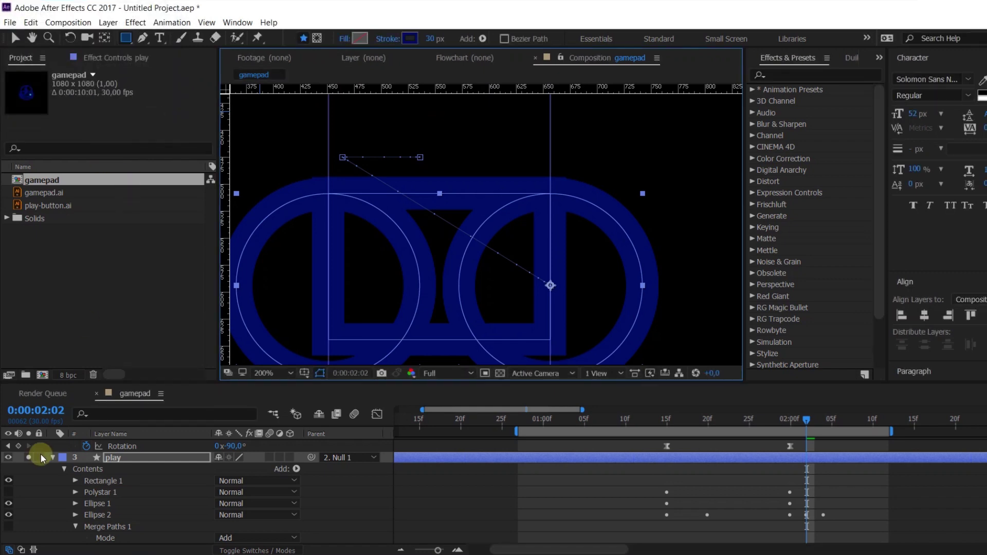
# Try resizing Rectangle 1 through its path's Size property.
pyautogui.click(76, 481)
pyautogui.click(87, 492)
pyautogui.moveTo(234, 503)
pyautogui.mouseDown()
pyautogui.moveTo(205, 506)
pyautogui.moveTo(246, 503)
pyautogui.mouseUp()
pyautogui.hotkey('ctrl', 'z')
pyautogui.click(218, 503)
pyautogui.hotkey('ctrl', 'z')
pyautogui.hotkey('ctrl', 'z')
# Convert Rectangle 1's rectangle path to an editable Bezier path.
pyautogui.rightClick(102, 468)
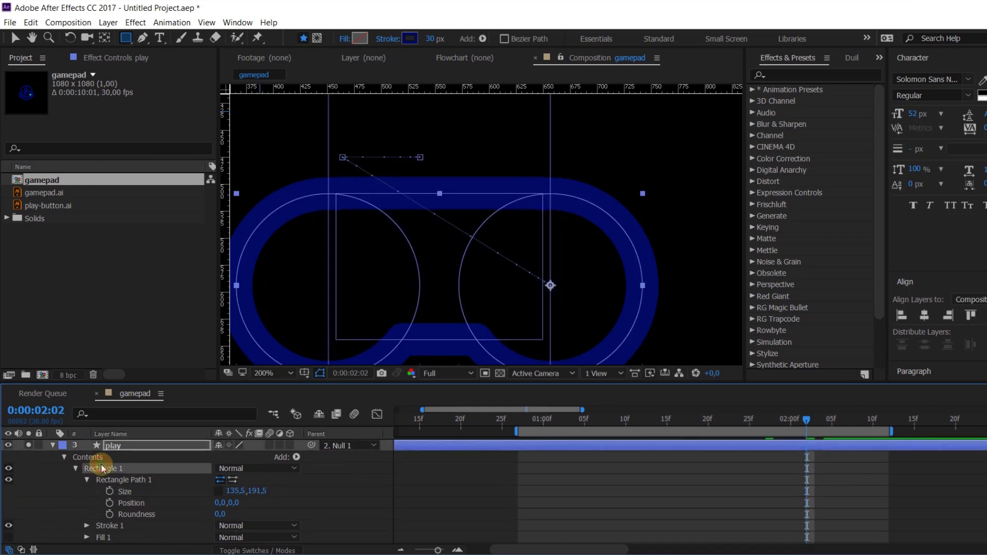
pyautogui.click(127, 490)
pyautogui.rightClick(125, 481)
pyautogui.click(149, 490)
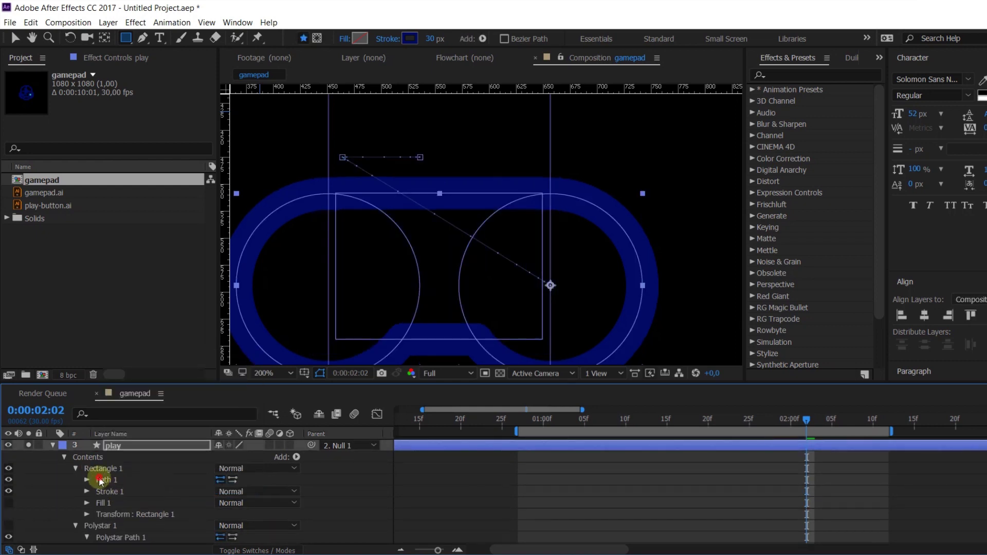
# Add an empty group to the play layer's contents and place it above Rectangle 1.
pyautogui.click(311, 470)
pyautogui.click(297, 457)
pyautogui.click(267, 189)
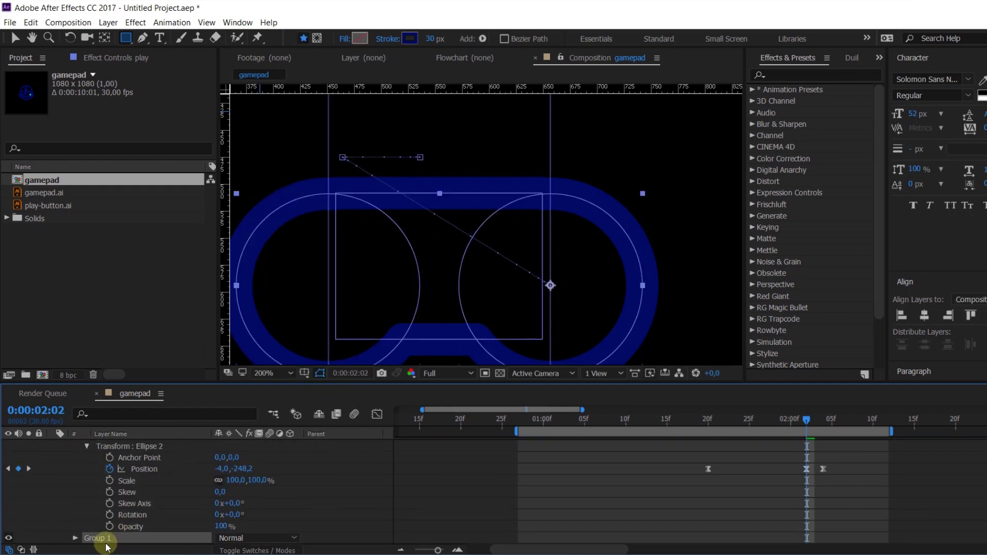
pyautogui.scroll(10, 149, 457)
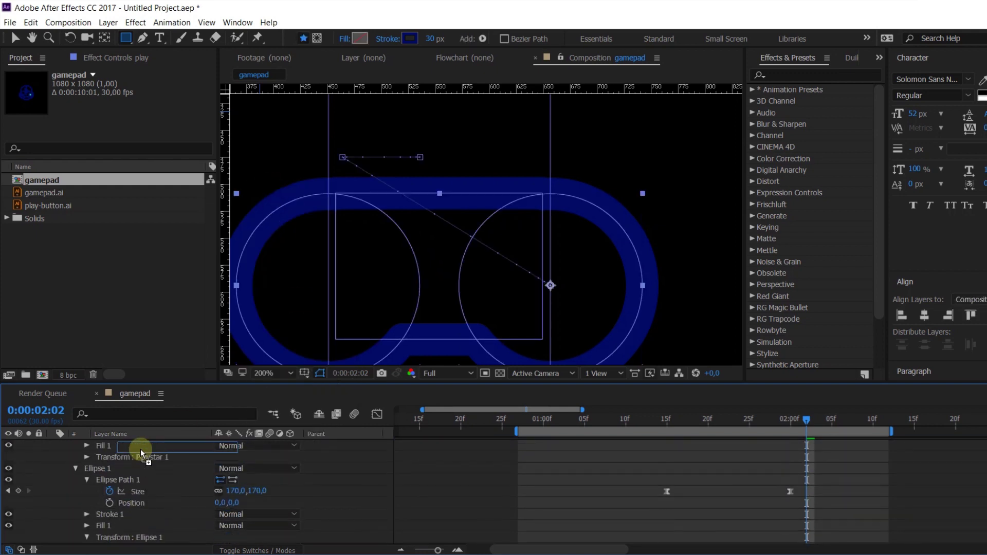
pyautogui.moveTo(143, 447)
pyautogui.mouseDown()
pyautogui.moveTo(128, 502)
pyautogui.moveTo(121, 470)
pyautogui.mouseUp()
pyautogui.scroll(-1, 107, 520)
# Move Rectangle 1's path, stroke and fill into Group 1 and delete the emptied Rectangle 1.
pyautogui.click(116, 490)
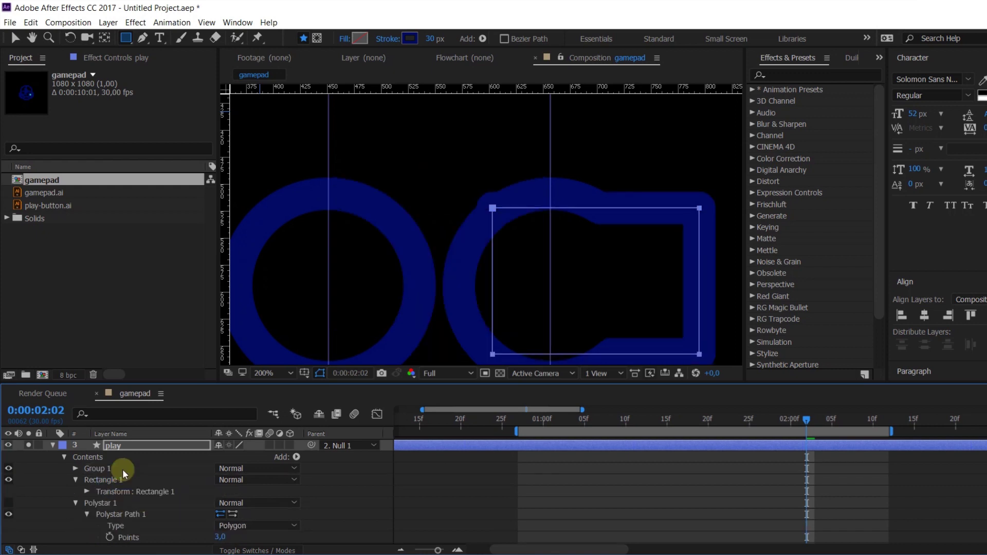
pyautogui.click(121, 468)
pyautogui.click(99, 481)
pyautogui.press('Delete')
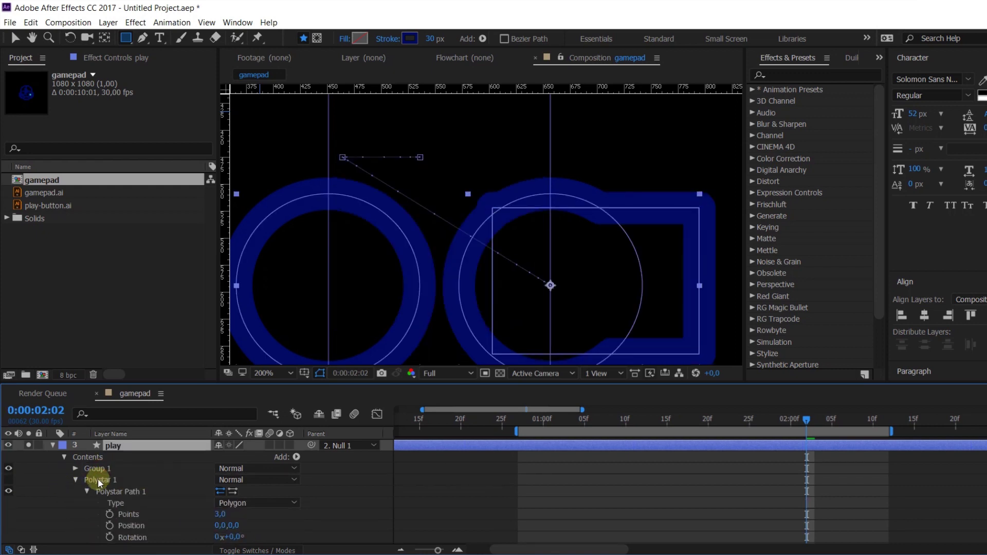
# Move and stretch Group 1's rectangular path to span both vertical guides, with its upper edge level with the ellipse paths.
pyautogui.click(108, 481)
pyautogui.press('v')
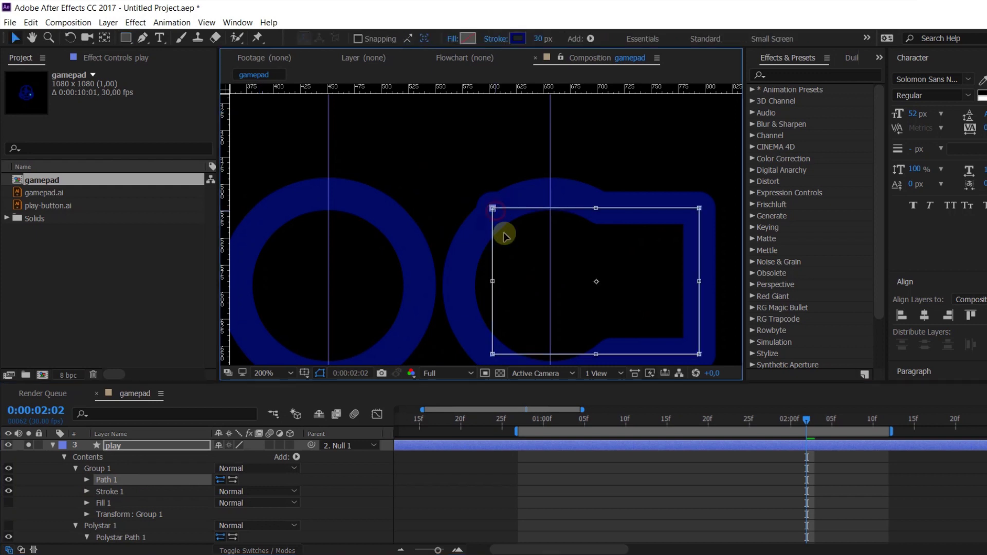
pyautogui.moveTo(502, 234); pyautogui.dragTo(351, 277)
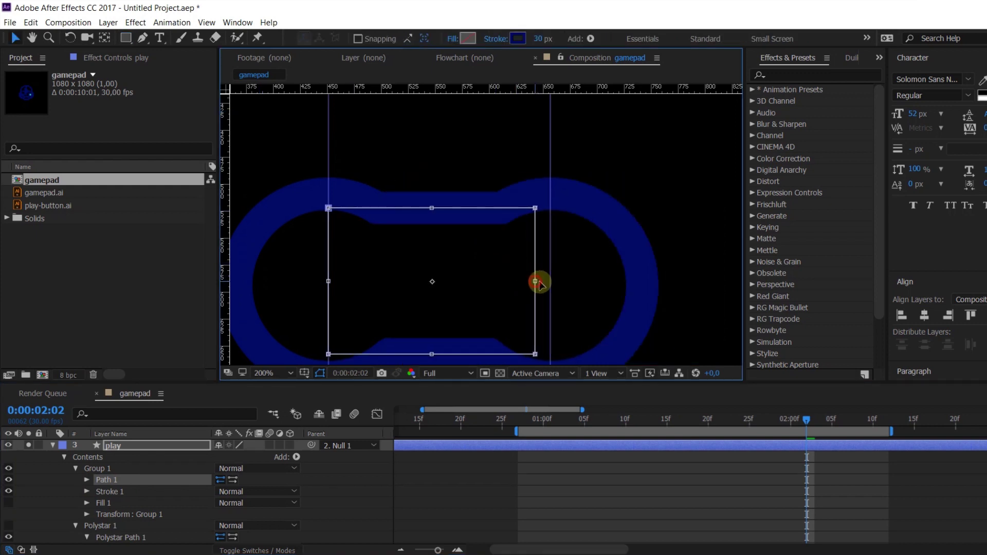
pyautogui.moveTo(442, 211); pyautogui.dragTo(435, 196)
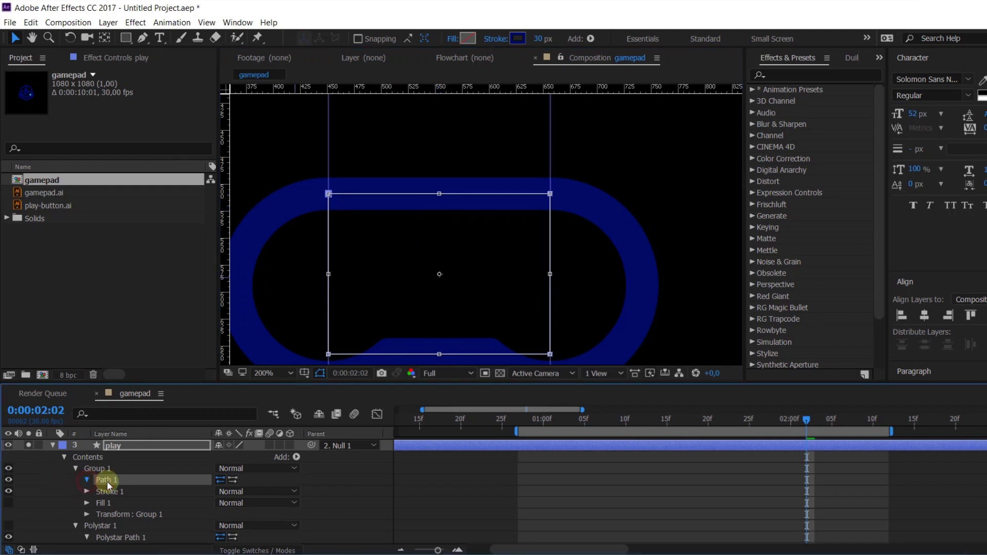
# Add Path keyframes to Group 1's Path 1 at 0:00:02:02 and 0:00:01:22.
pyautogui.click(87, 480)
pyautogui.scroll(-3, 793, 451)
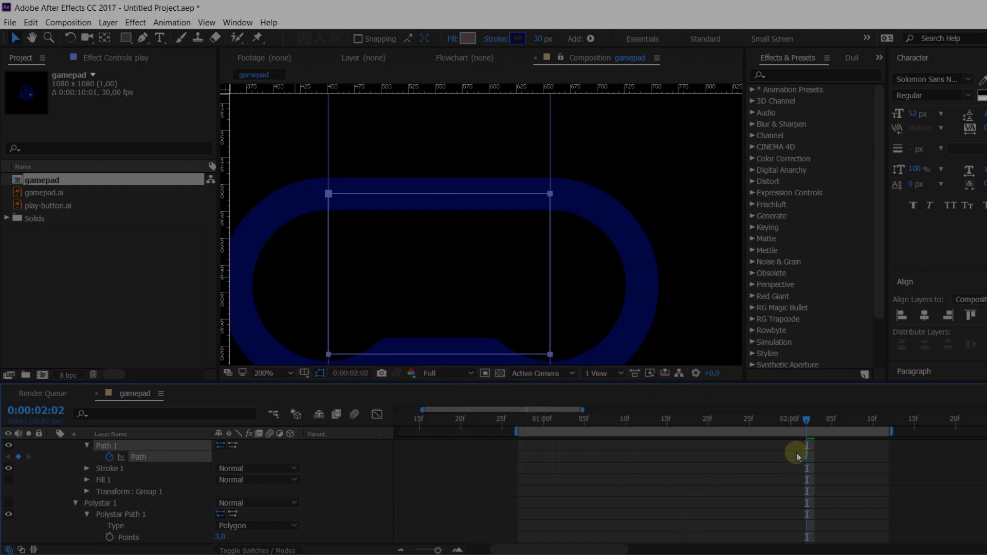
pyautogui.scroll(-2, 796, 452)
pyautogui.moveTo(786, 421); pyautogui.dragTo(723, 417)
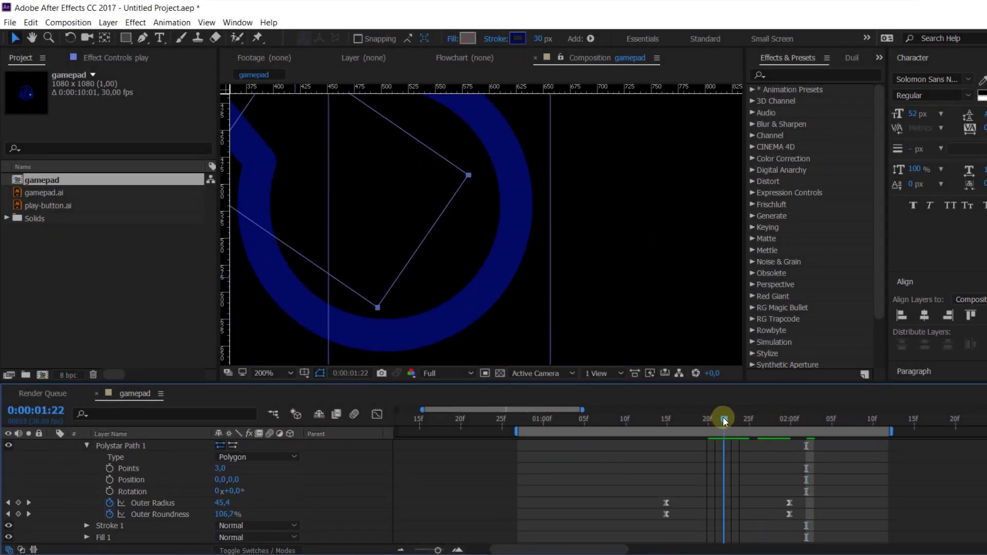
pyautogui.scroll(3, 77, 502)
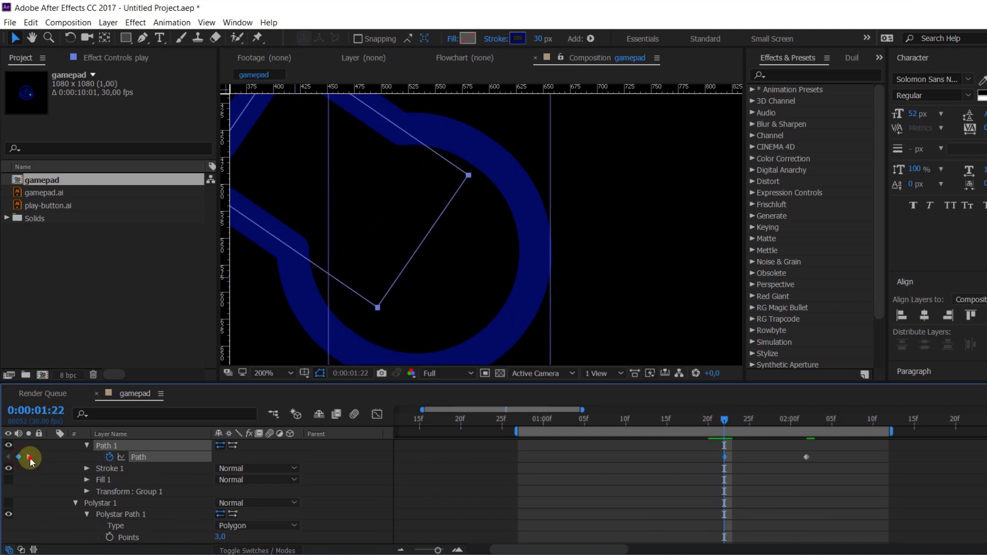
# Collapse Group 1's rectangular path by moving its left edge onto the right vertical guide, and apply easing to both Path keyframes.
pyautogui.click(30, 457)
pyautogui.doubleClick(329, 195)
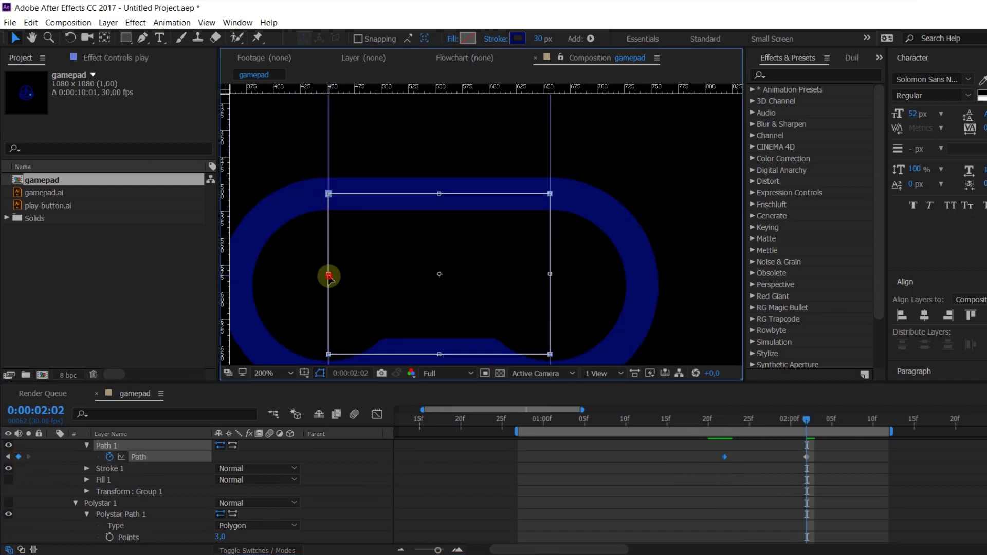
pyautogui.moveTo(327, 274); pyautogui.dragTo(549, 274)
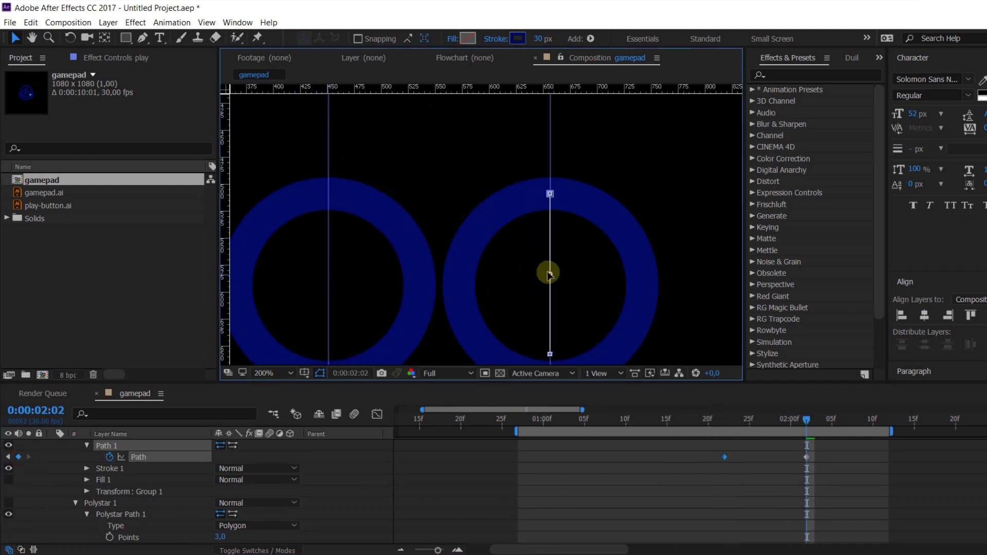
pyautogui.click(806, 479)
pyautogui.click(663, 484)
pyautogui.moveTo(715, 419); pyautogui.dragTo(781, 435)
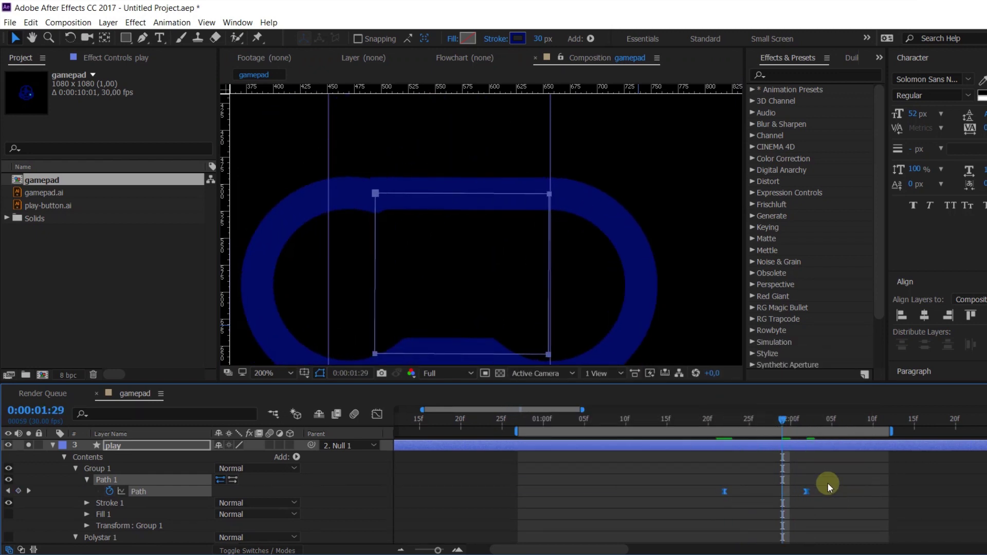
# Delete Ellipse 2's intermediate Position keyframe at 0:00:02:02, keeping the ones at 0:00:01:20 and 0:00:02:04.
pyautogui.scroll(-10, 828, 484)
pyautogui.scroll(5, 831, 493)
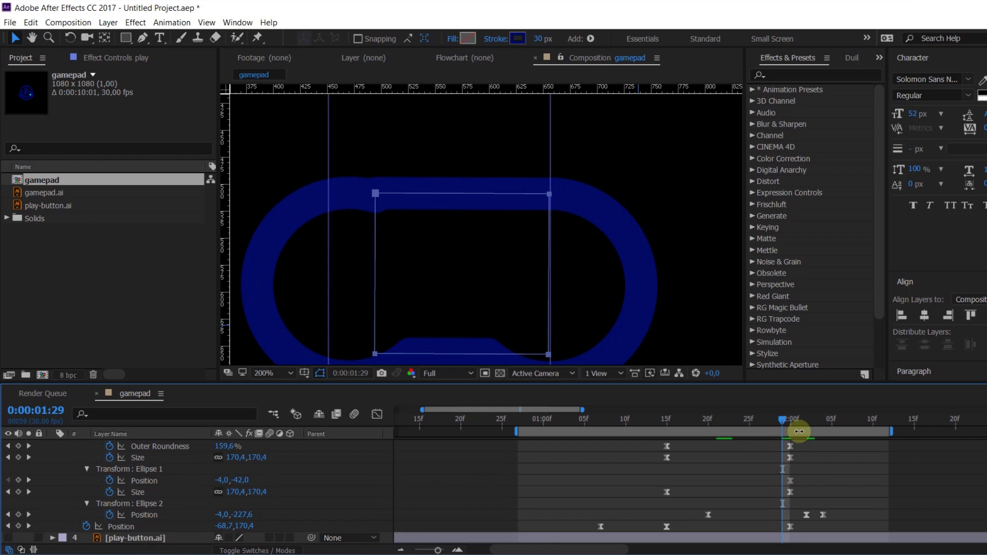
pyautogui.moveTo(782, 421); pyautogui.dragTo(707, 469)
pyautogui.click(154, 503)
pyautogui.click(806, 514)
pyautogui.press('Delete')
pyautogui.scroll(5, 723, 508)
pyautogui.scroll(-3, 706, 491)
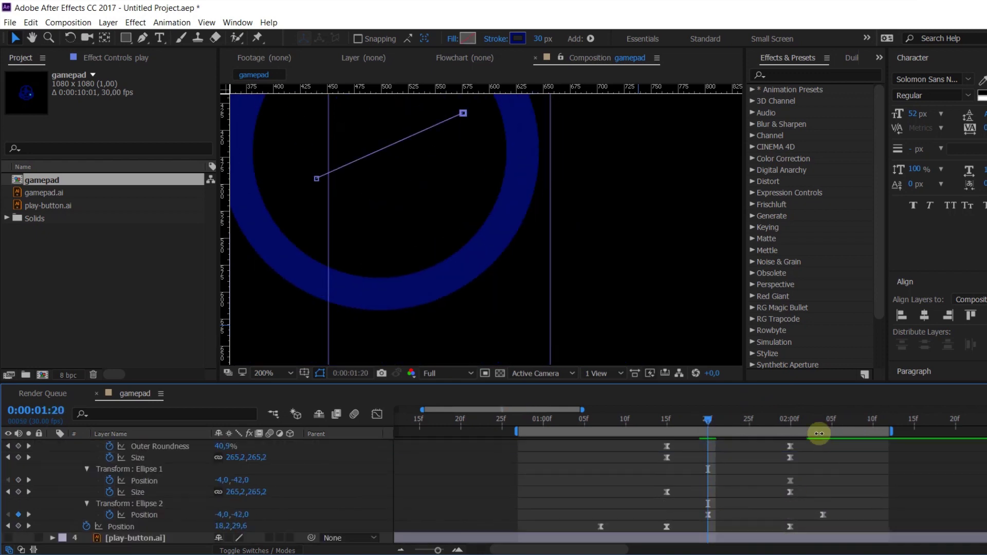
# Move Group 1's two Path keyframes to 0:00:01:20 and 0:00:02:04 to match Ellipse 2's Position keyframes.
pyautogui.click(822, 422)
pyautogui.scroll(3, 840, 472)
pyautogui.moveTo(806, 491); pyautogui.dragTo(695, 499)
pyautogui.moveTo(842, 488); pyautogui.dragTo(694, 493)
# Refine the easing of Ellipse 2's Position keyframes in the Graph Editor and preview the animation from 0:00:01:20.
pyautogui.scroll(-3, 719, 495)
pyautogui.moveTo(845, 507)
pyautogui.mouseDown()
pyautogui.moveTo(691, 515)
pyautogui.moveTo(836, 514)
pyautogui.moveTo(768, 509)
pyautogui.mouseUp()
pyautogui.click(378, 414)
pyautogui.click(822, 514)
pyautogui.click(705, 420)
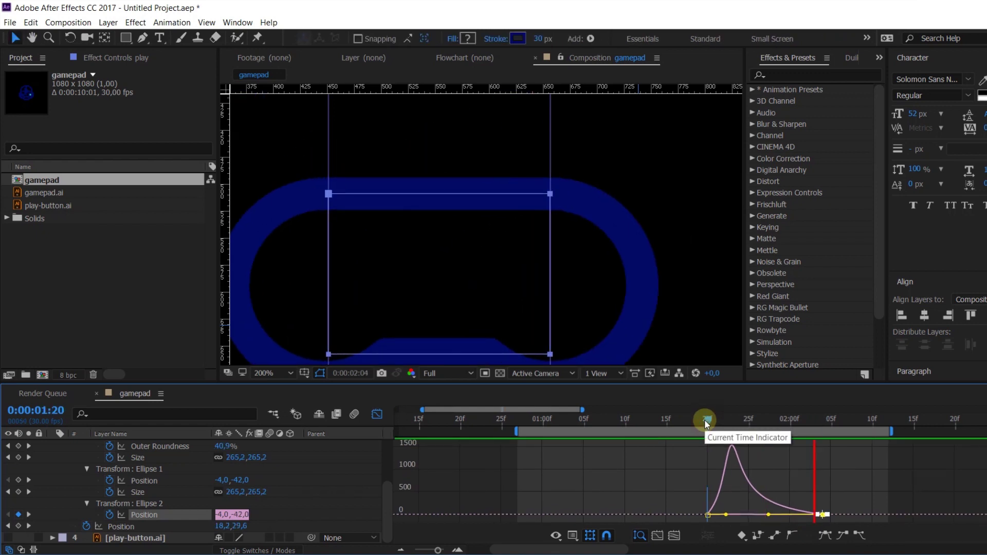
pyautogui.click(377, 414)
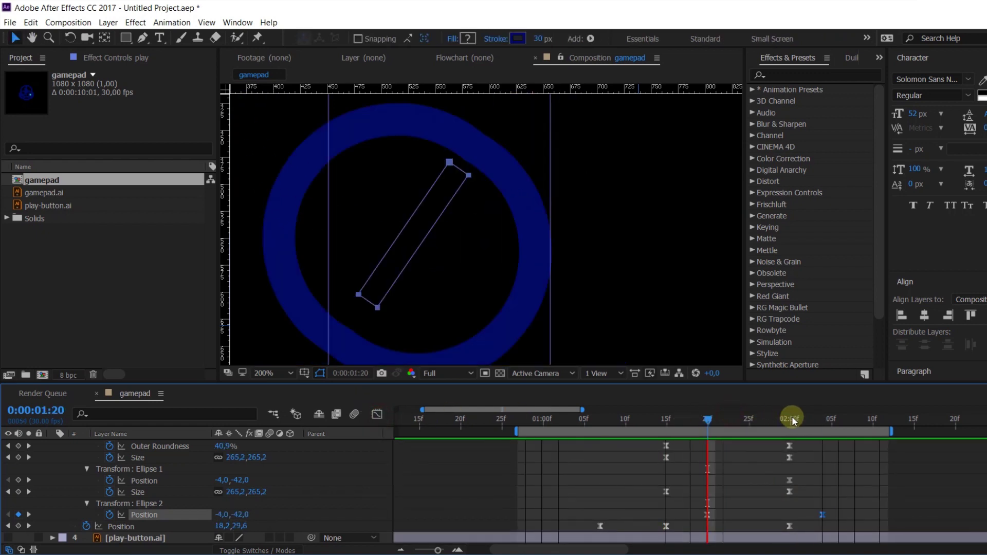
# Collapse the play layer's groups, move Polystar 1 below Stroke 1 and turn on its visibility.
pyautogui.moveTo(794, 418); pyautogui.dragTo(806, 423)
pyautogui.scroll(3, 87, 499)
pyautogui.click(51, 480)
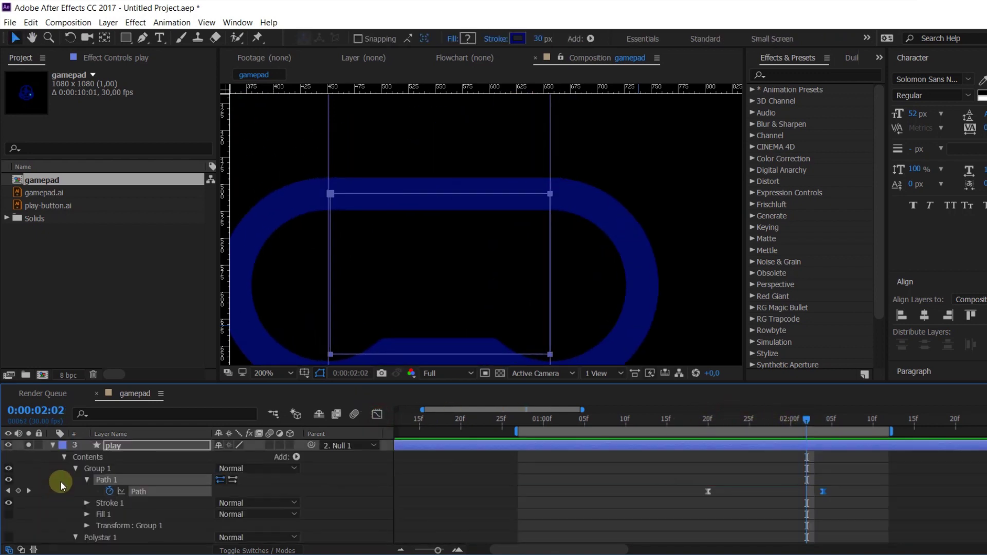
pyautogui.click(75, 469)
pyautogui.click(75, 479)
pyautogui.click(75, 492)
pyautogui.click(76, 503)
pyautogui.moveTo(84, 480); pyautogui.dragTo(106, 529)
pyautogui.click(8, 525)
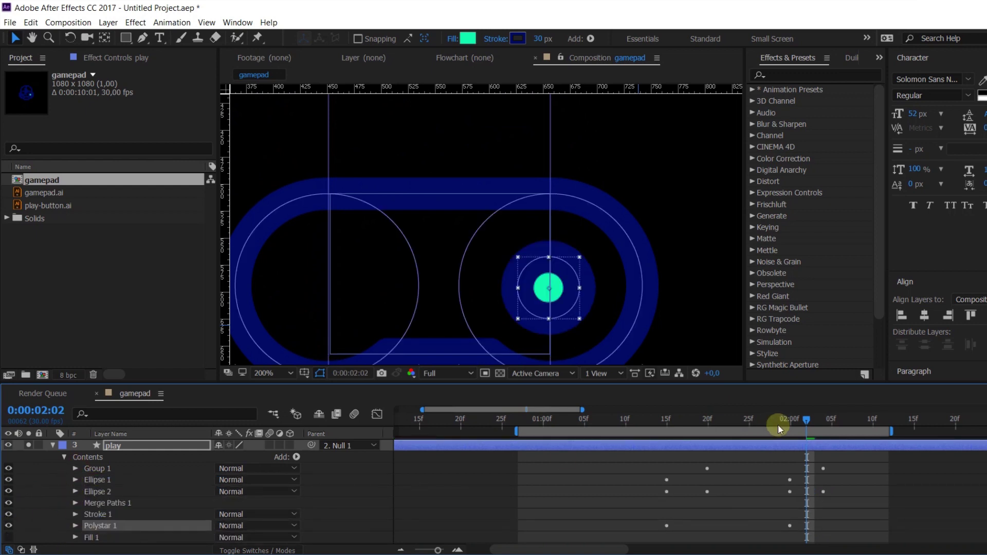
pyautogui.moveTo(778, 419); pyautogui.dragTo(616, 419)
# Draw a straight vertical stroked line on a new shape layer at 0:00:02:04, aligned to the gamepad's left guide.
pyautogui.scroll(-1, 632, 273)
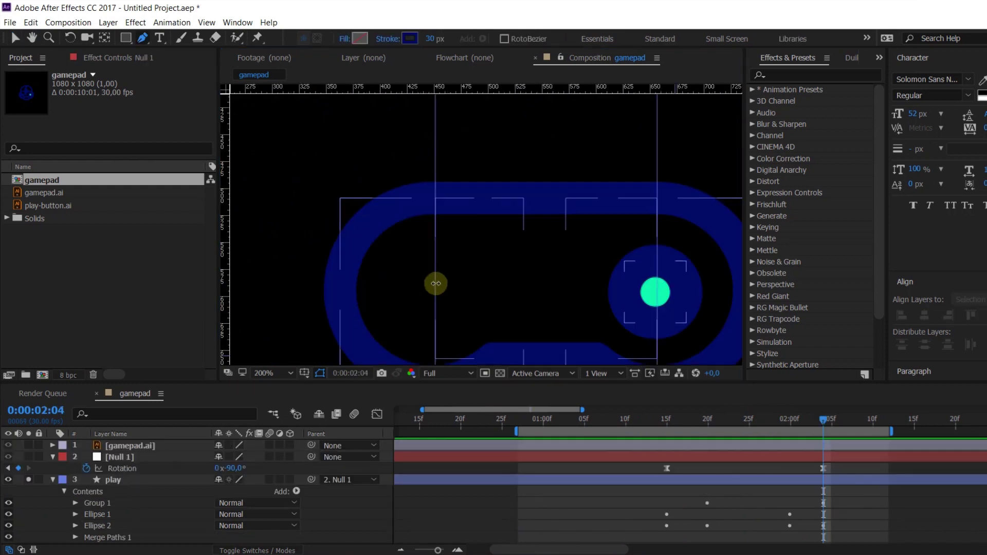
pyautogui.click(431, 267)
pyautogui.press('v')
pyautogui.moveTo(431, 342); pyautogui.dragTo(435, 341)
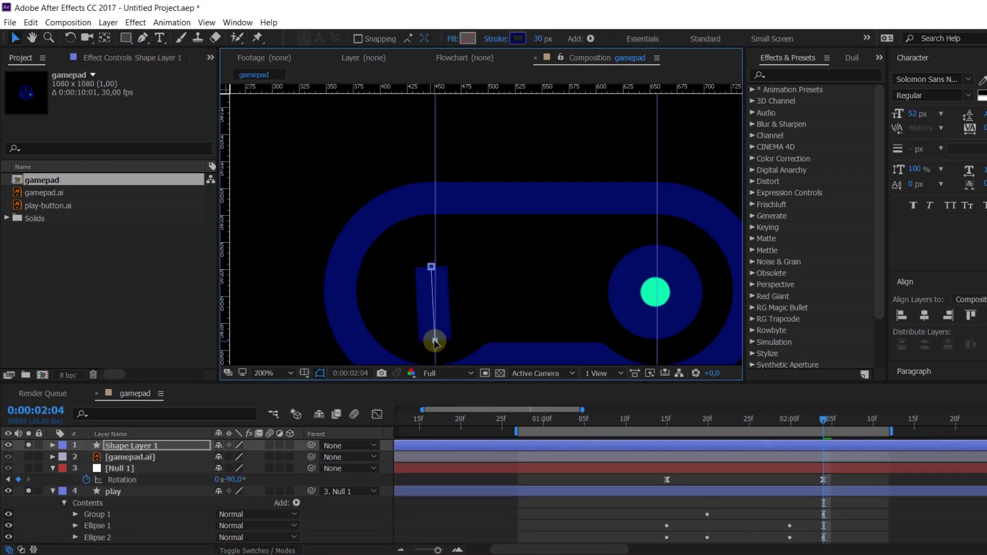
pyautogui.moveTo(431, 267); pyautogui.dragTo(435, 257)
# Rename the new shape layer as cross.
pyautogui.click(111, 446)
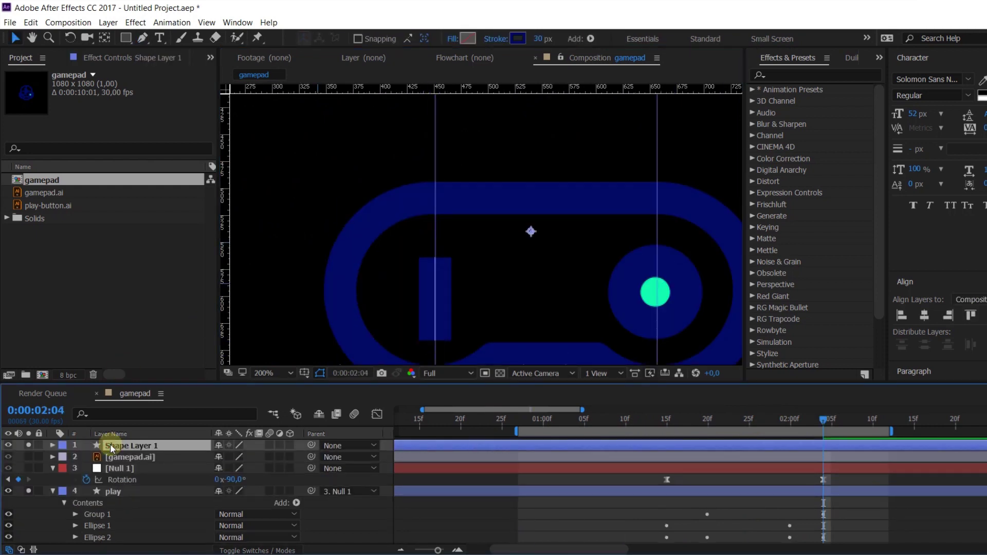
pyautogui.press('Return')
pyautogui.write('cross')
pyautogui.press('Return')
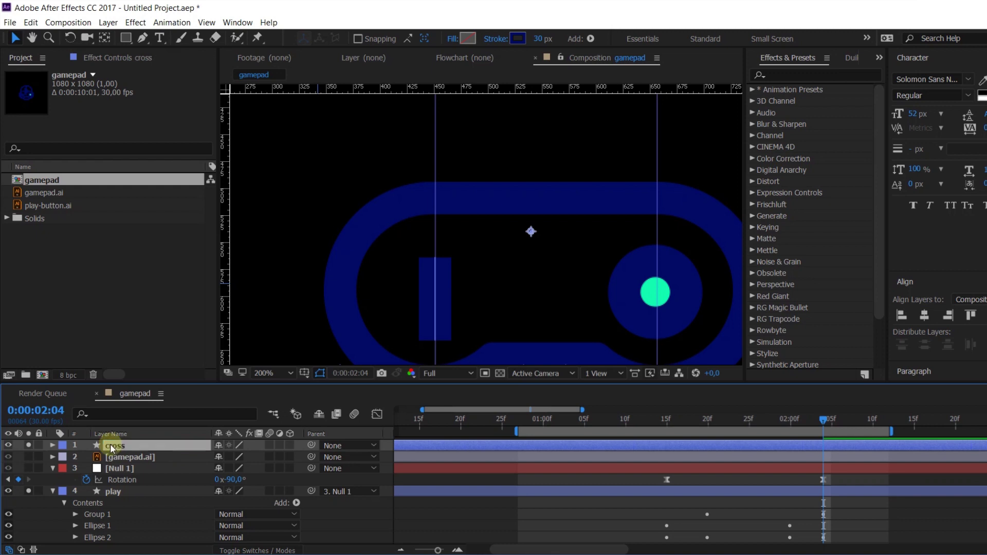
# Set the line cap of Shape 1's stroke in the cross layer to Round Cap.
pyautogui.click(53, 446)
pyautogui.click(64, 457)
pyautogui.click(75, 468)
pyautogui.click(222, 492)
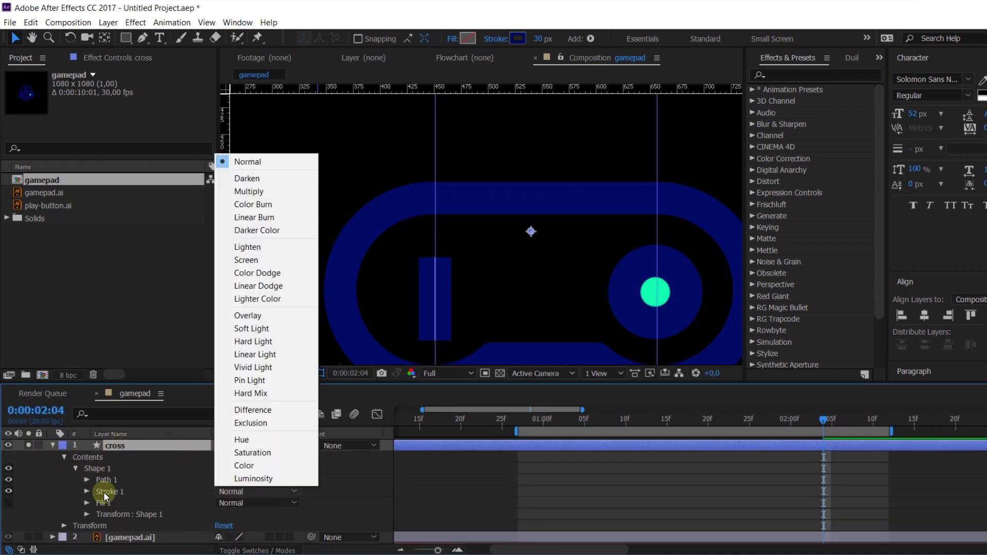
pyautogui.click(105, 495)
pyautogui.click(86, 492)
pyautogui.click(257, 503)
pyautogui.click(241, 541)
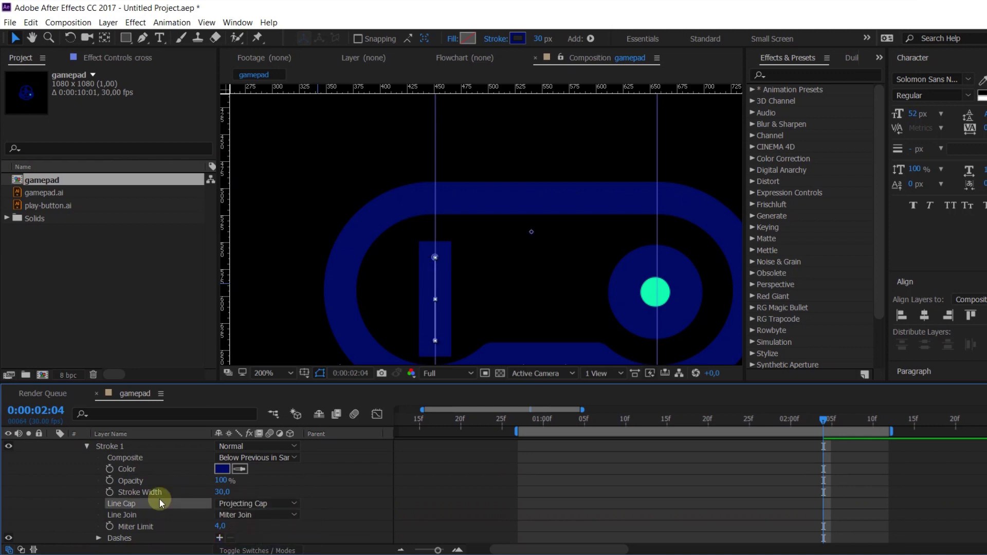
pyautogui.click(261, 504)
pyautogui.click(243, 529)
# Shorten Shape 1's vertical path from both ends, keeping its points on the left guide.
pyautogui.scroll(2, 164, 484)
pyautogui.click(112, 480)
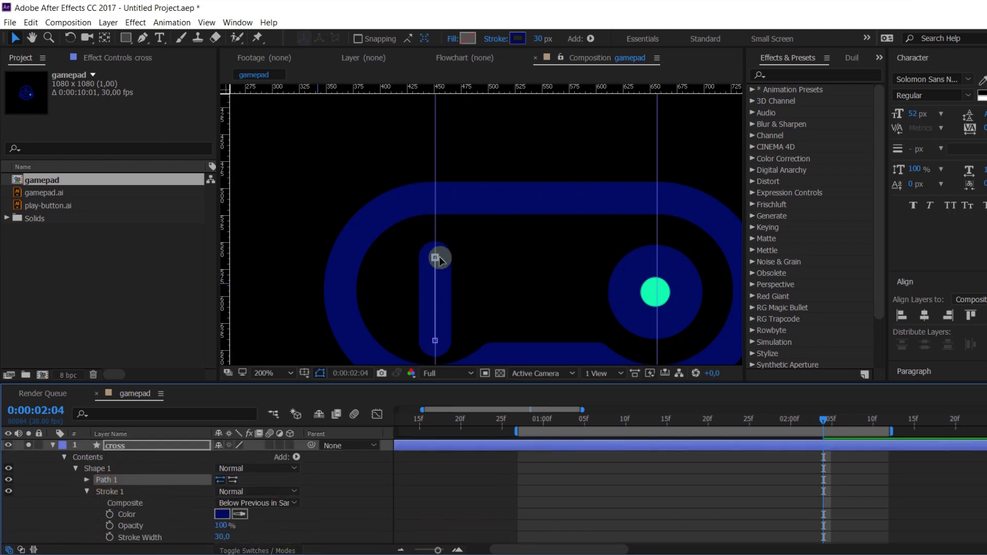
pyautogui.moveTo(435, 257); pyautogui.dragTo(431, 282)
pyautogui.moveTo(435, 341); pyautogui.dragTo(443, 327)
pyautogui.moveTo(436, 282); pyautogui.dragTo(435, 275)
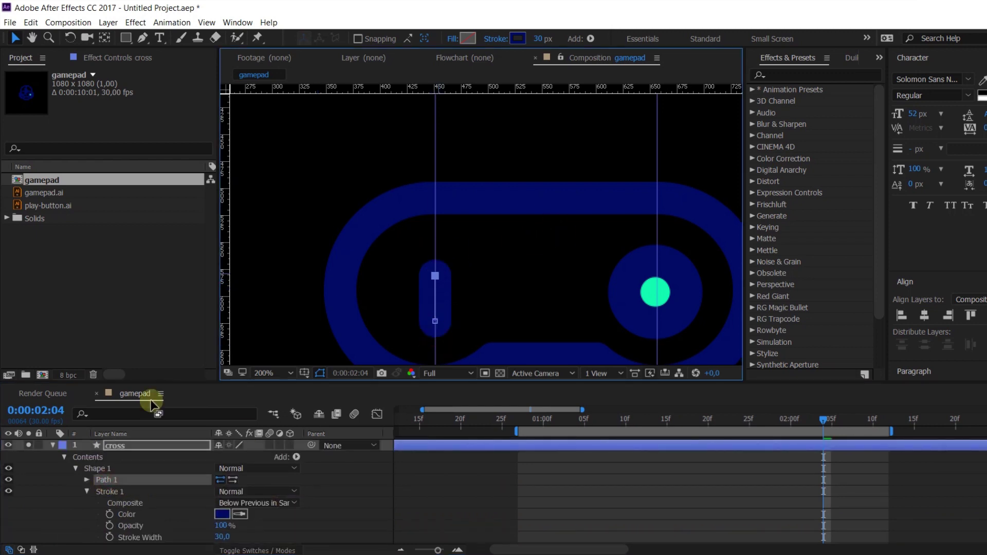
# Duplicate Shape 1 in the cross layer and set the copy's Rotation to 90°.
pyautogui.click(98, 468)
pyautogui.hotkey('ctrl', 'd')
pyautogui.click(76, 468)
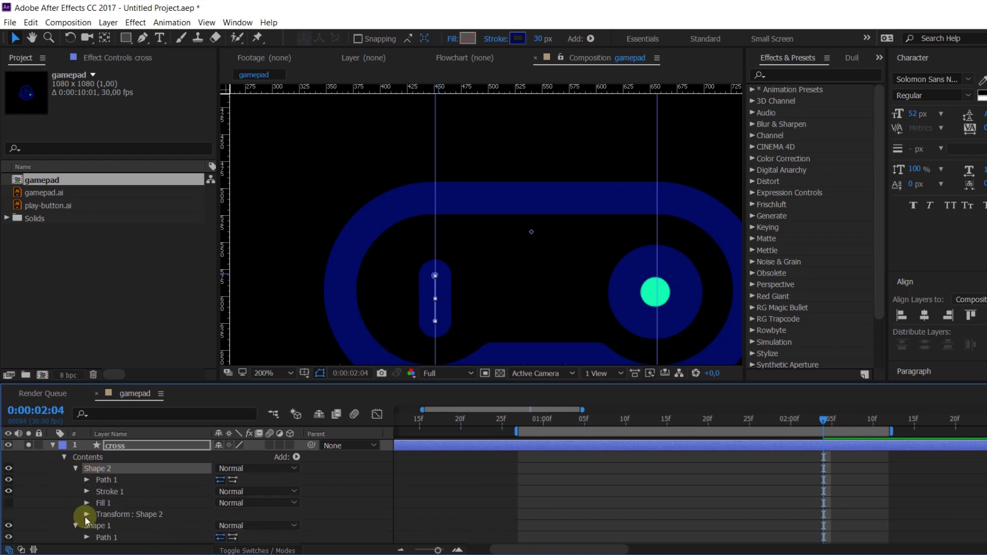
pyautogui.scroll(-3, 200, 535)
pyautogui.write('90')
pyautogui.press('Return')
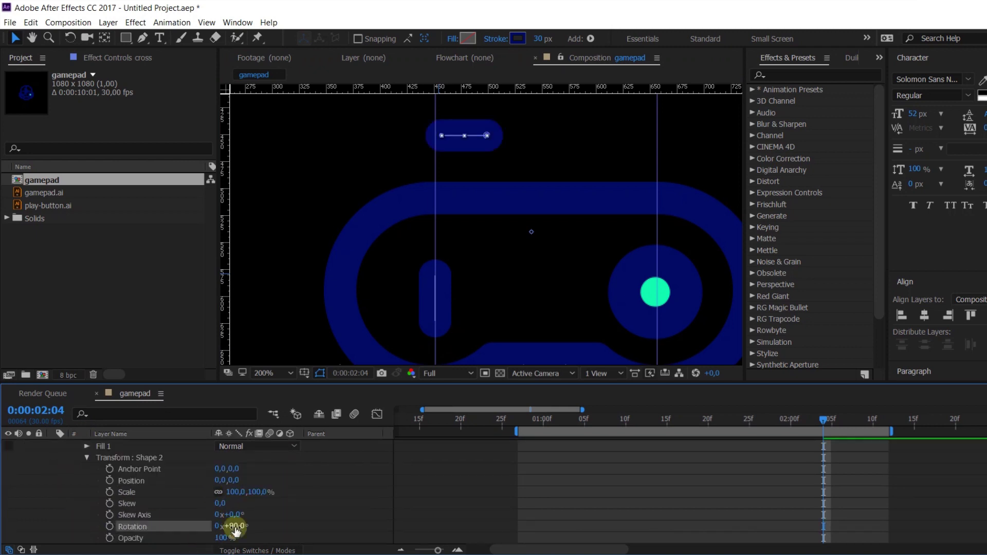
# Move Shape 2's horizontal path over the middle of the vertical line to form a plus-shaped control pad.
pyautogui.scroll(3, 99, 489)
pyautogui.click(105, 457)
pyautogui.click(486, 136)
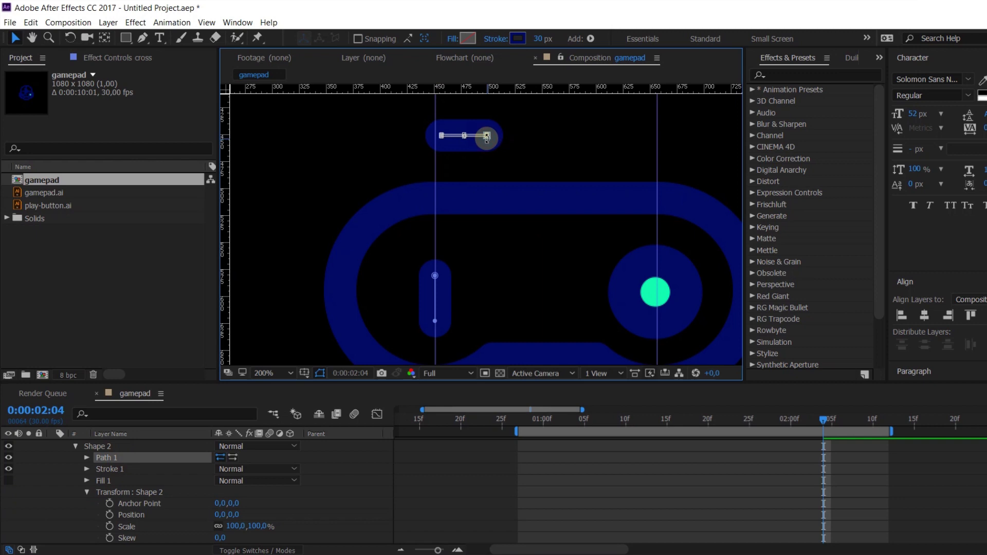
pyautogui.moveTo(474, 138); pyautogui.dragTo(443, 300)
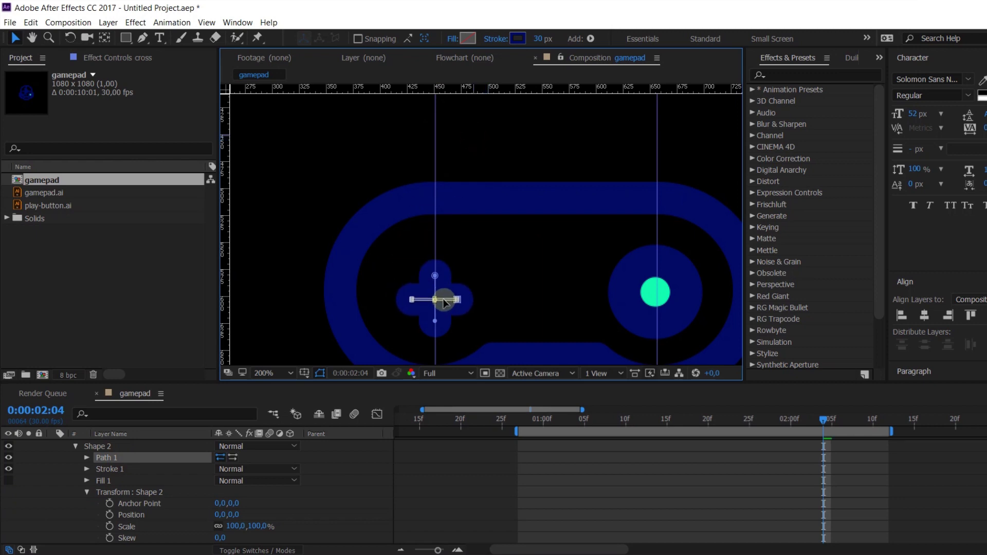
# Move the cross layer's anchor point to the centre of the plus shape.
pyautogui.scroll(2, 118, 488)
pyautogui.click(108, 445)
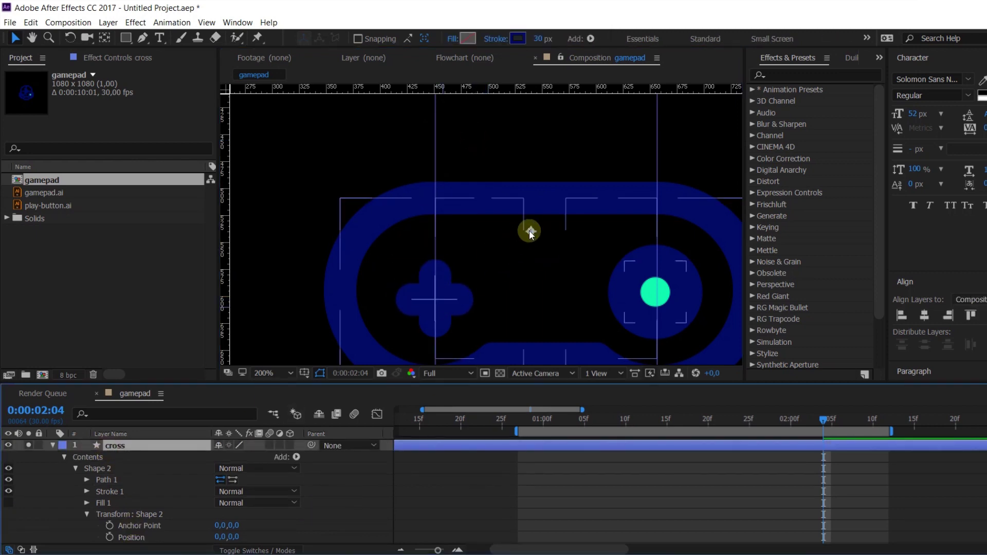
pyautogui.moveTo(494, 269); pyautogui.dragTo(436, 301)
pyautogui.click(124, 446)
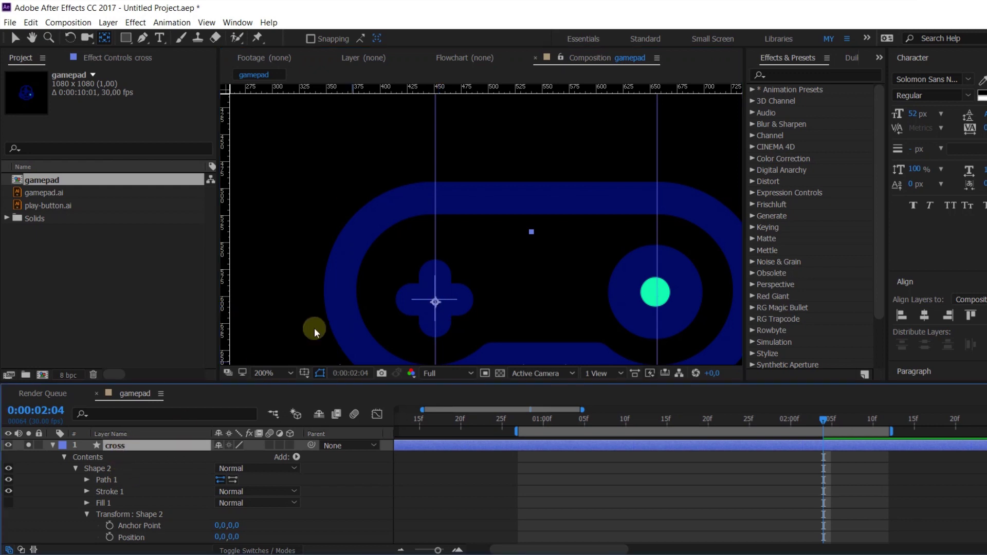
pyautogui.press('y')
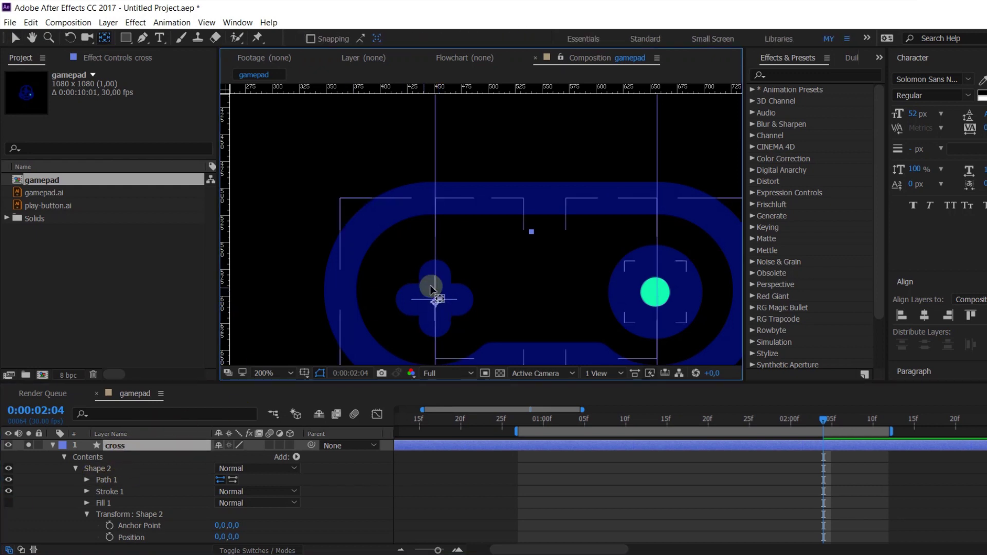
pyautogui.click(108, 480)
pyautogui.click(114, 446)
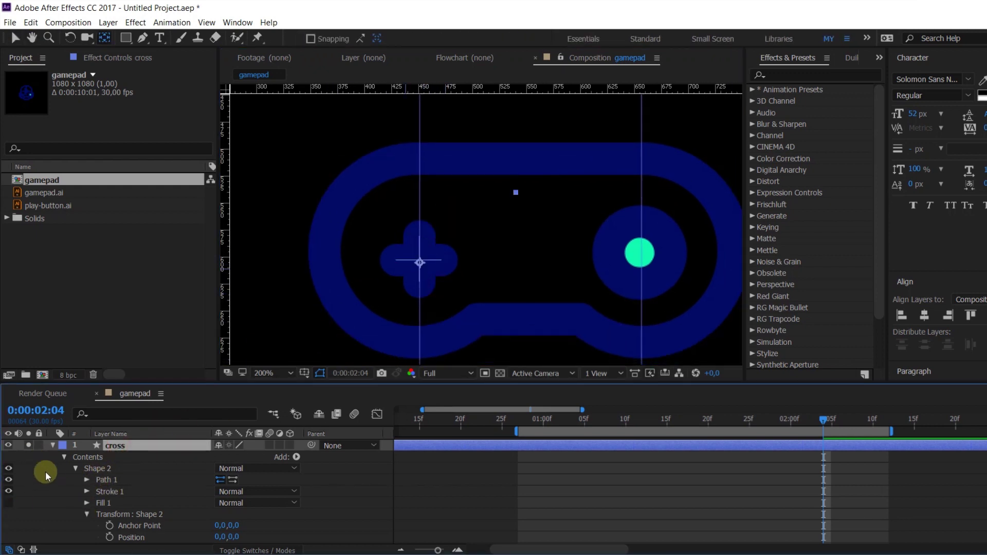
# Isolate the cross layer by unsoloing the play layer, and fine-tune the anchor point at the plus shape's centre.
pyautogui.scroll(-10, 45, 483)
pyautogui.scroll(1, 26, 501)
pyautogui.click(28, 491)
pyautogui.scroll(5, 45, 498)
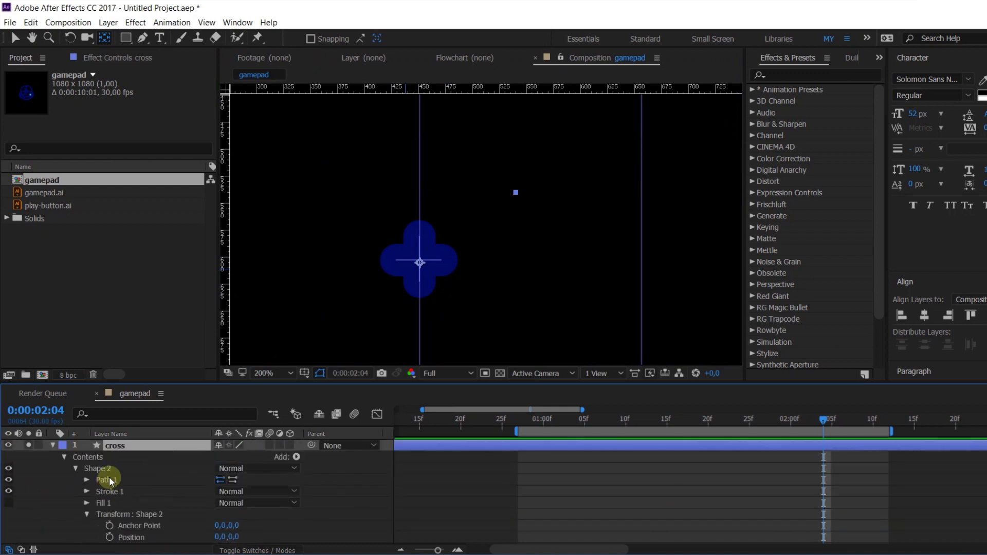
pyautogui.moveTo(434, 255)
pyautogui.mouseDown()
pyautogui.moveTo(420, 263)
pyautogui.moveTo(420, 285)
pyautogui.mouseUp()
pyautogui.press('v')
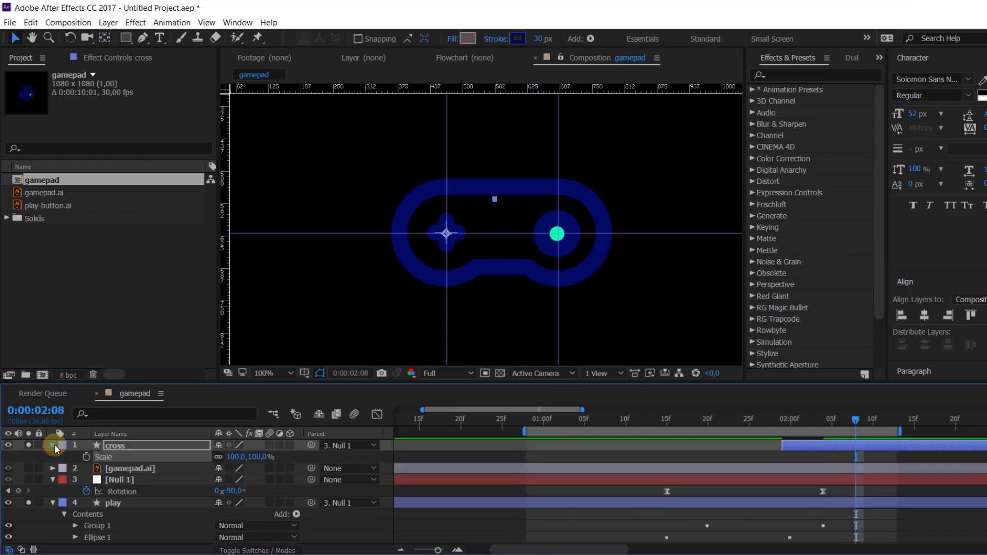
# Add Trim Paths to the cross layer and set a Start keyframe at 0:00:02:08.
pyautogui.click(53, 445)
pyautogui.click(296, 457)
pyautogui.click(278, 382)
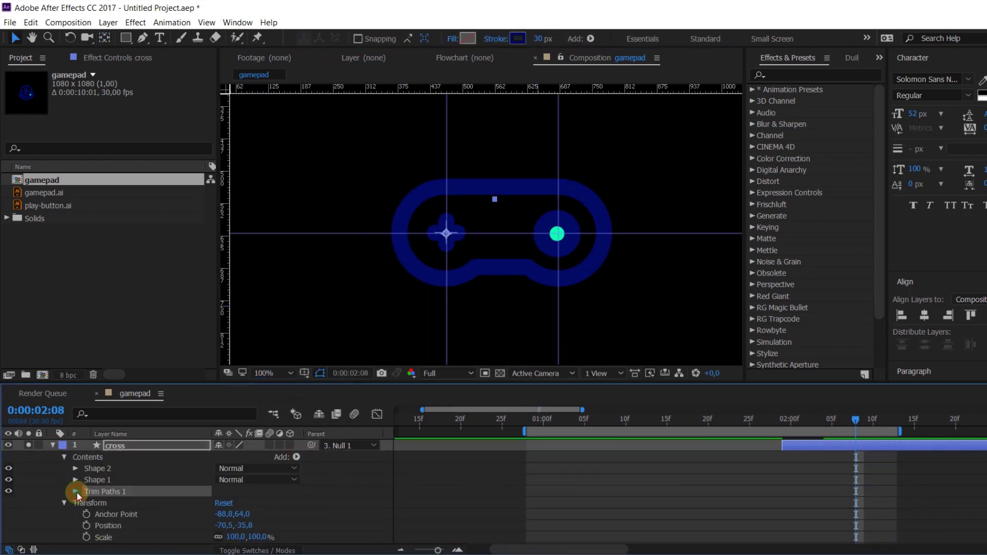
pyautogui.click(75, 491)
pyautogui.click(97, 503)
# Set the Trim Paths Start to 100% at 0:00:01:29, ease the keyframe at 0:00:02:08 and preview the cross animation.
pyautogui.click(782, 419)
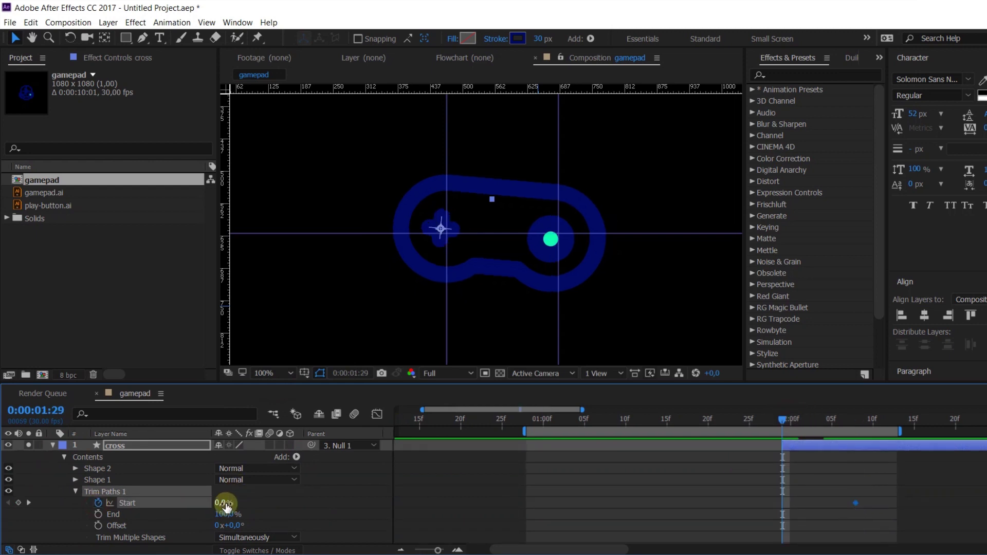
pyautogui.moveTo(223, 504); pyautogui.dragTo(478, 473)
pyautogui.press('F9')
pyautogui.press('space')
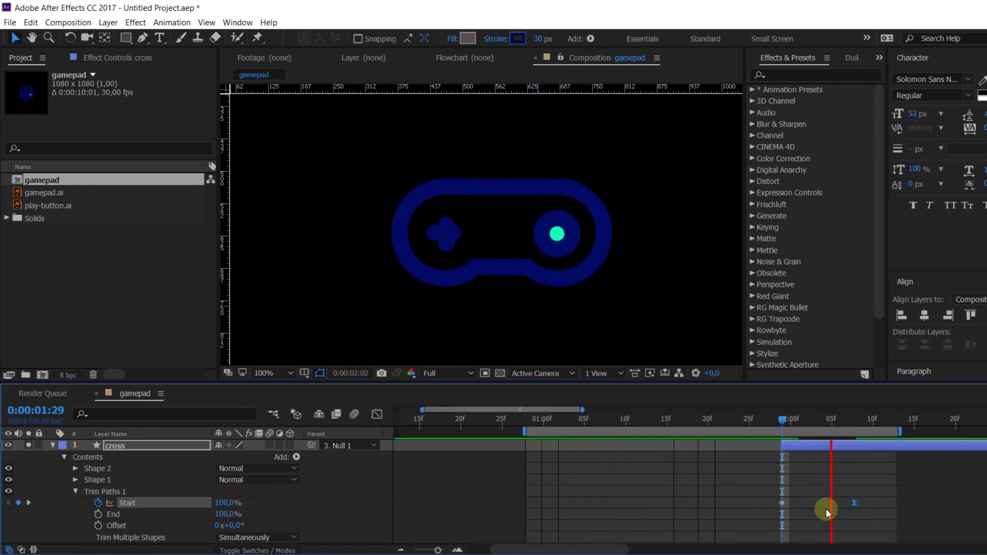
# Shift the cross layer to start at 0:00:01:26, move its last Start keyframe to 0:00:02:03 and preview the timing.
pyautogui.click(757, 422)
pyautogui.moveTo(801, 443); pyautogui.dragTo(756, 441)
pyautogui.moveTo(830, 503); pyautogui.dragTo(812, 502)
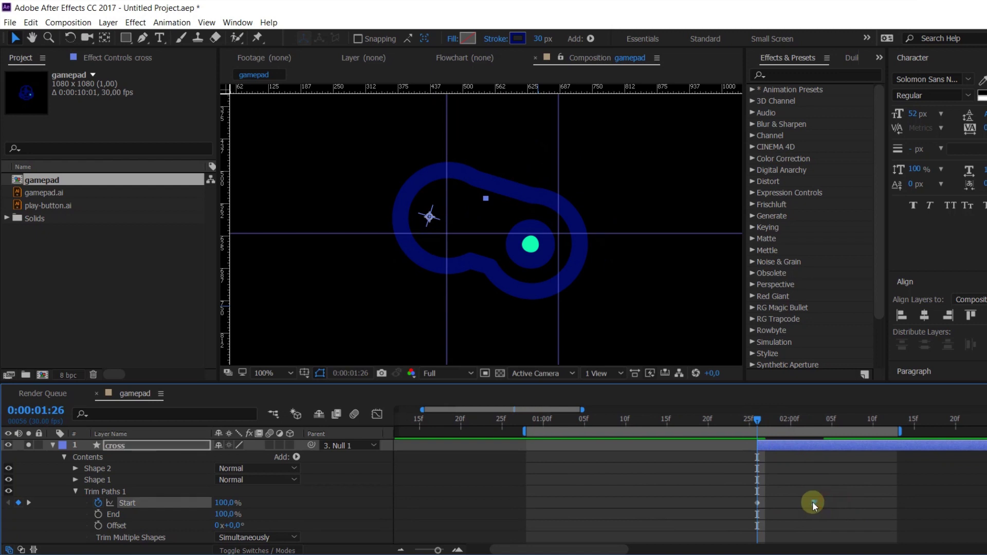
pyautogui.press('space')
pyautogui.press('space')
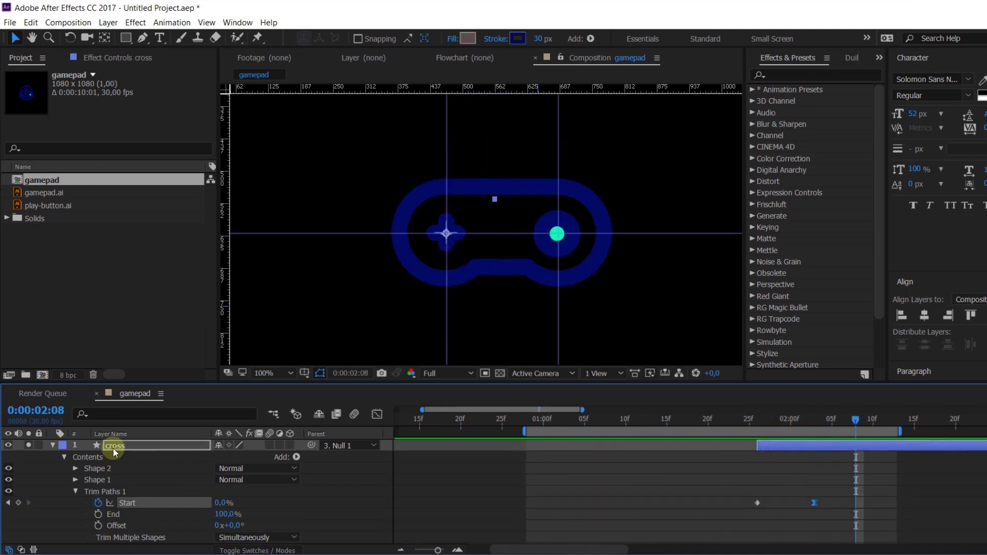
# Draw a straight vertical line with the Pen tool on a new shape layer, rising from the gamepad's upper edge as a cable.
pyautogui.click(142, 41)
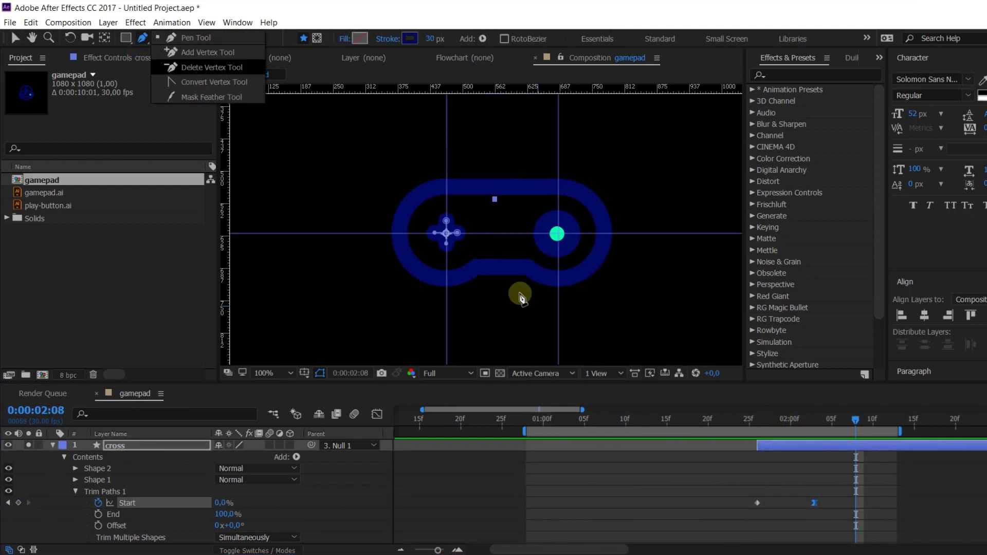
pyautogui.click(500, 187)
pyautogui.keyDown('shift'); pyautogui.click(515, 127); pyautogui.keyUp('shift')
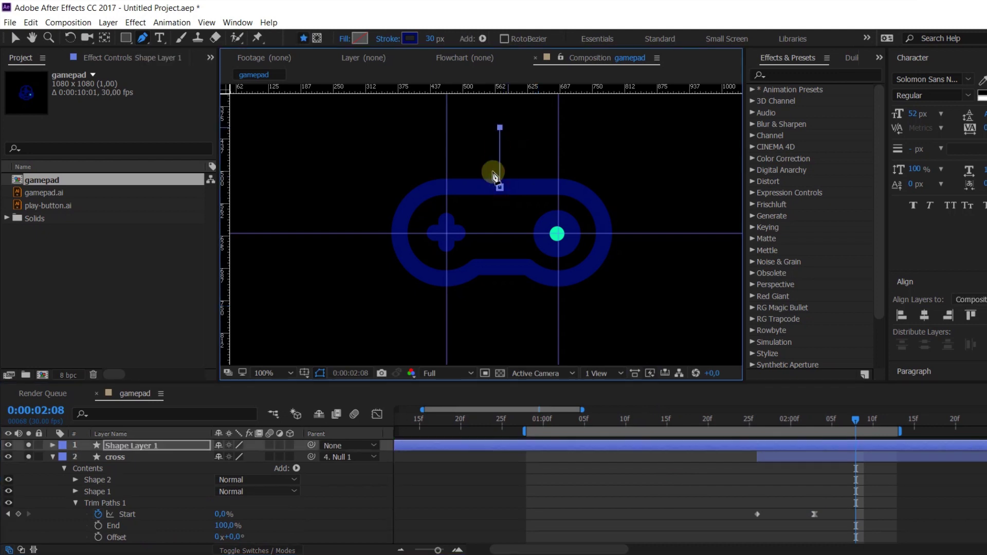
pyautogui.click(124, 444)
pyautogui.click(654, 492)
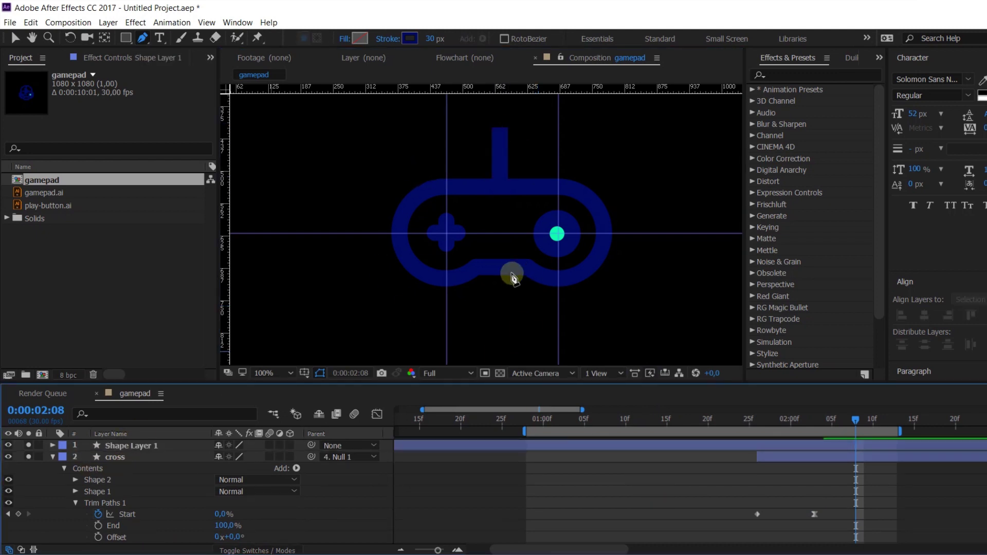
# Move the lower point of the new vertical line's path onto the central vertical guide.
pyautogui.press('v')
pyautogui.click(513, 277)
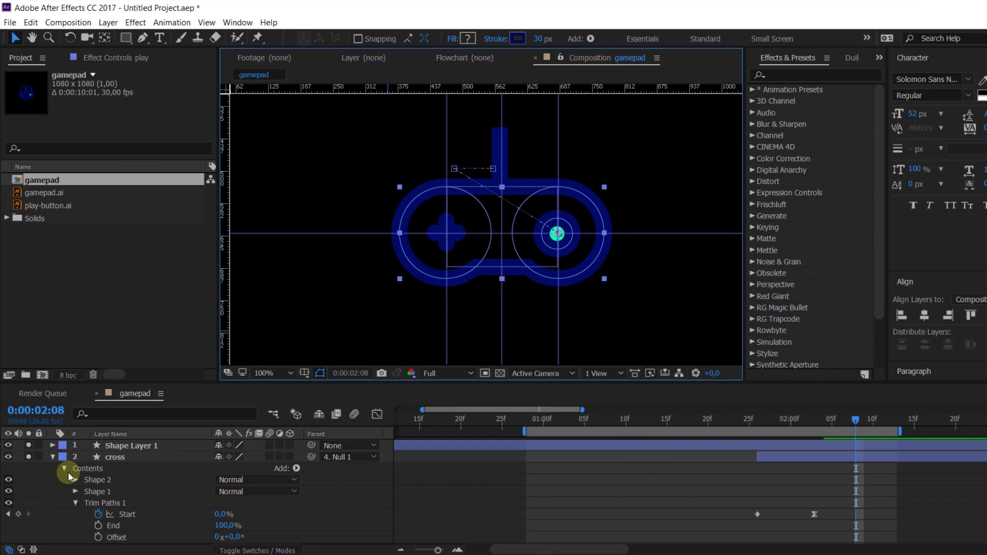
pyautogui.scroll(4, 513, 149)
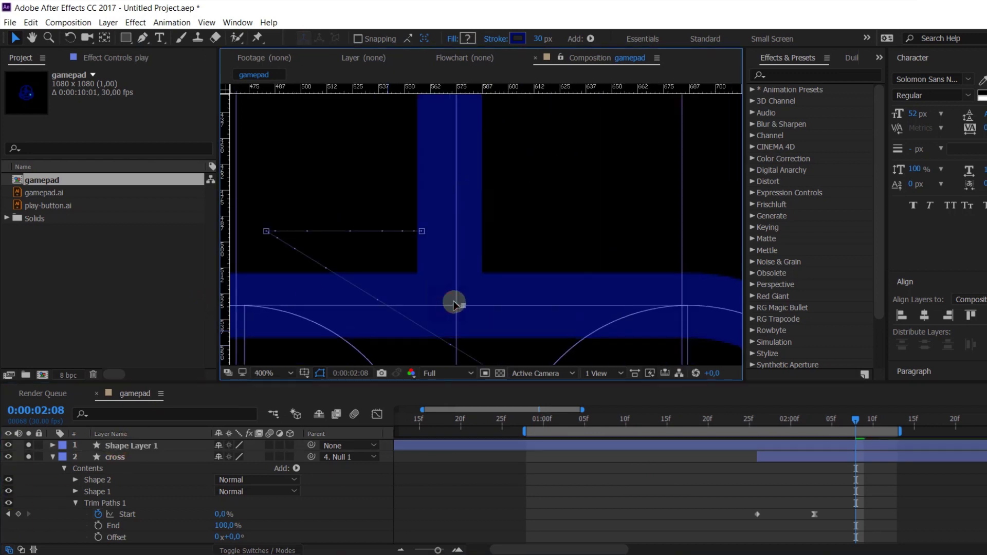
pyautogui.click(118, 446)
pyautogui.click(52, 445)
pyautogui.click(65, 457)
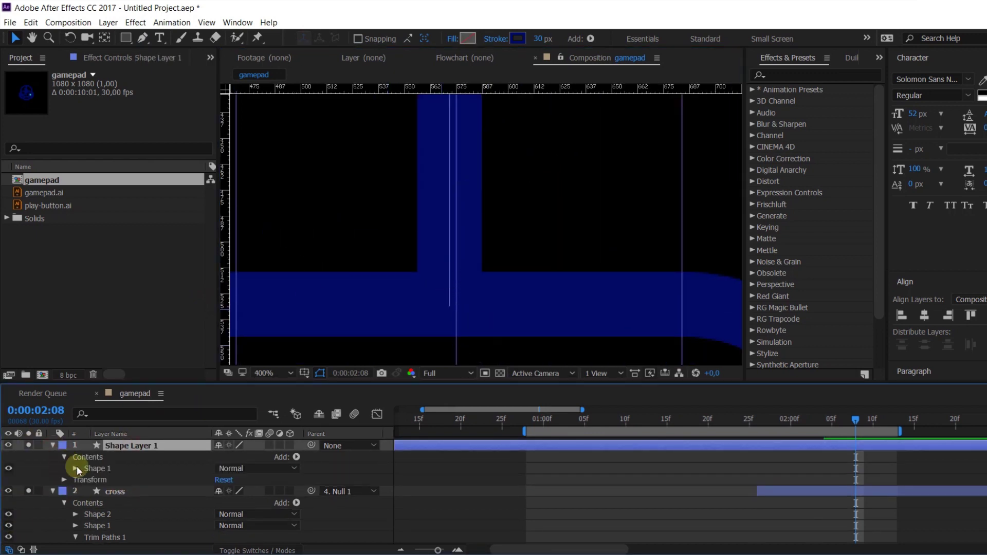
pyautogui.click(75, 468)
pyautogui.click(106, 480)
pyautogui.moveTo(450, 306); pyautogui.dragTo(456, 307)
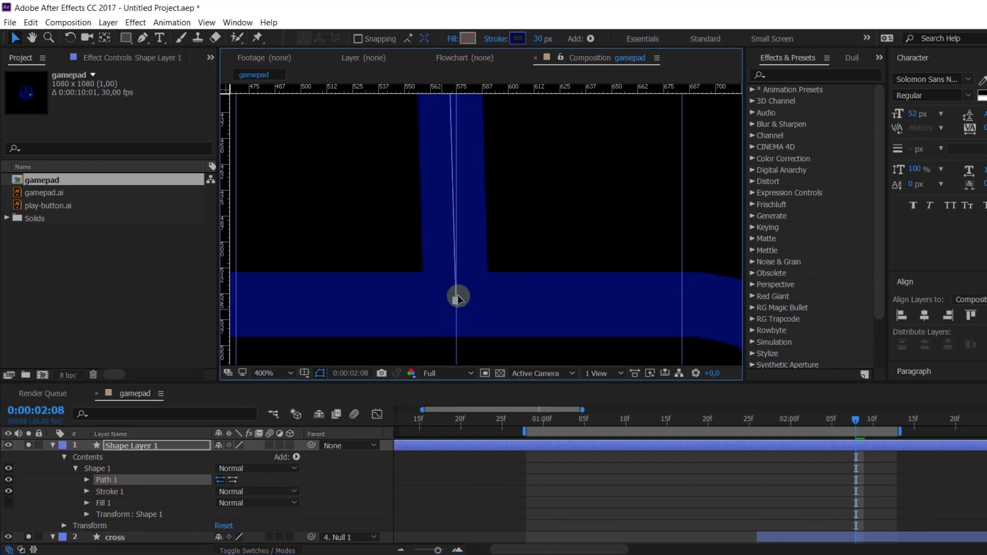
# Align the upper point of the line's path with the central vertical guide so the line is straight.
pyautogui.moveTo(473, 216); pyautogui.dragTo(436, 363)
pyautogui.moveTo(417, 219); pyautogui.dragTo(420, 259)
pyautogui.scroll(-3, 475, 267)
pyautogui.scroll(2, 479, 267)
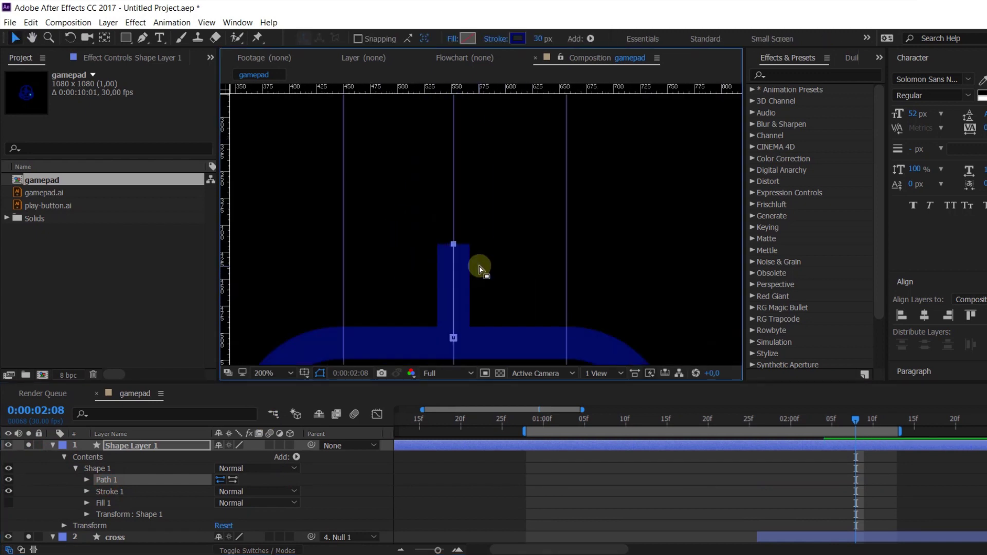
pyautogui.moveTo(479, 266); pyautogui.dragTo(491, 199)
# Add Trim Paths to the line layer and keyframe End from 0% at 0:00:02:08 to 100% at 0:00:02:11.
pyautogui.click(290, 457)
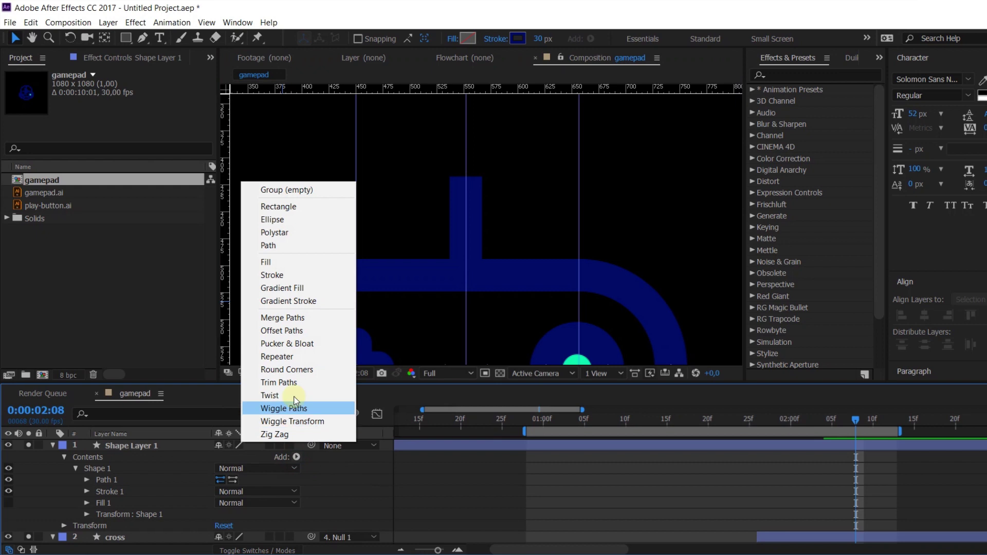
pyautogui.click(288, 385)
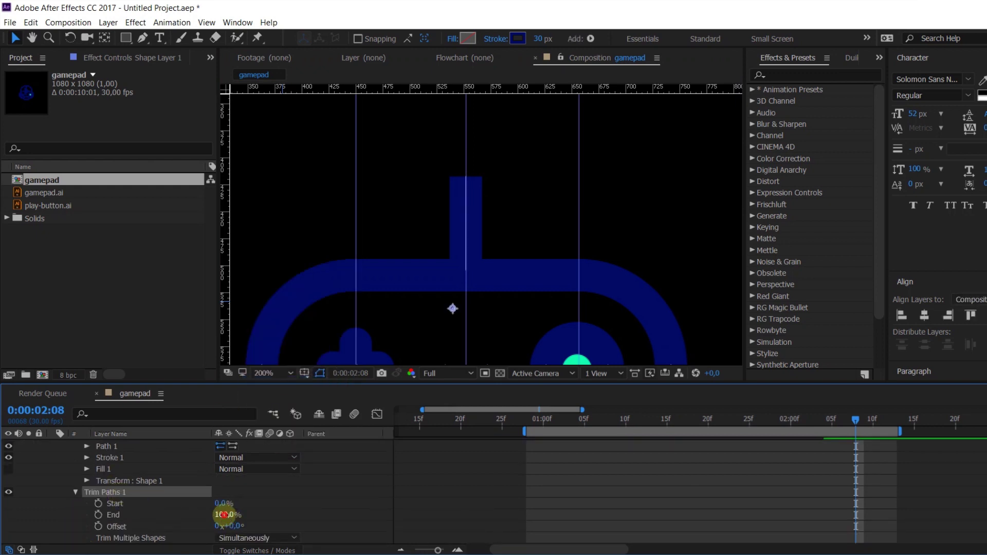
pyautogui.moveTo(223, 514); pyautogui.dragTo(175, 515)
pyautogui.click(98, 514)
pyautogui.moveTo(868, 421); pyautogui.dragTo(879, 422)
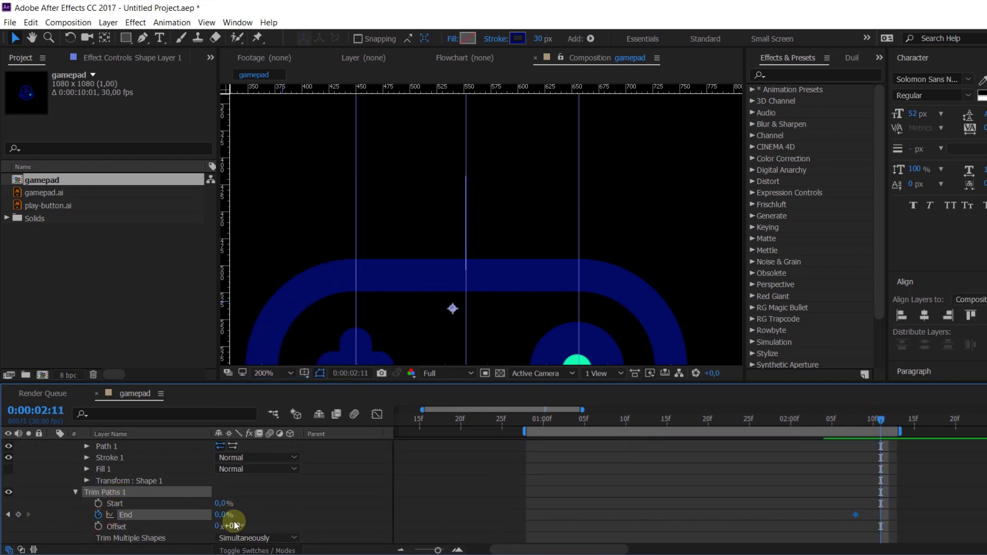
pyautogui.moveTo(224, 515); pyautogui.dragTo(379, 480)
# Give the line's stroke a round line cap.
pyautogui.scroll(2, 87, 496)
pyautogui.click(86, 491)
pyautogui.scroll(-2, 95, 496)
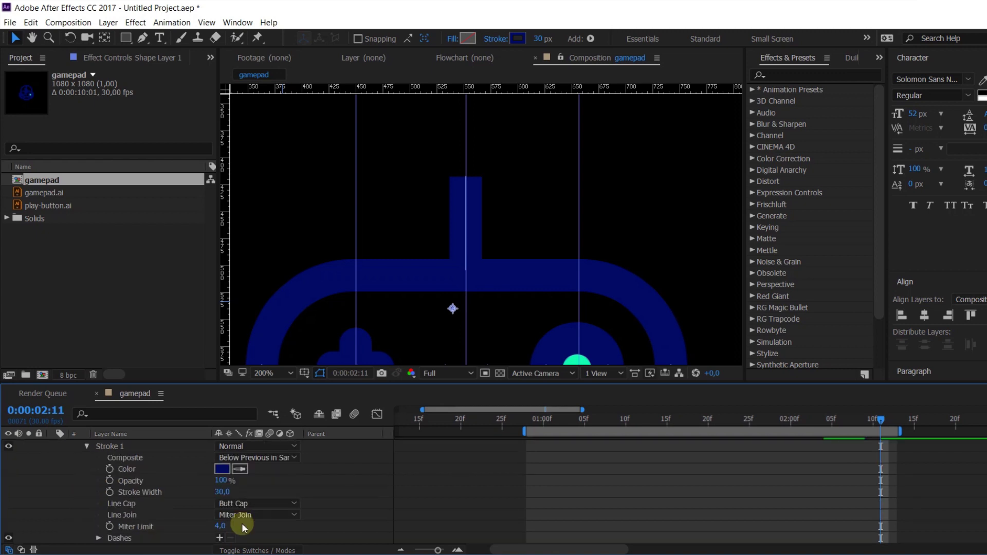
pyautogui.click(251, 505)
pyautogui.click(252, 529)
# Rename the line layer "top line" and show only its keyframed properties.
pyautogui.scroll(2, 147, 505)
pyautogui.click(136, 447)
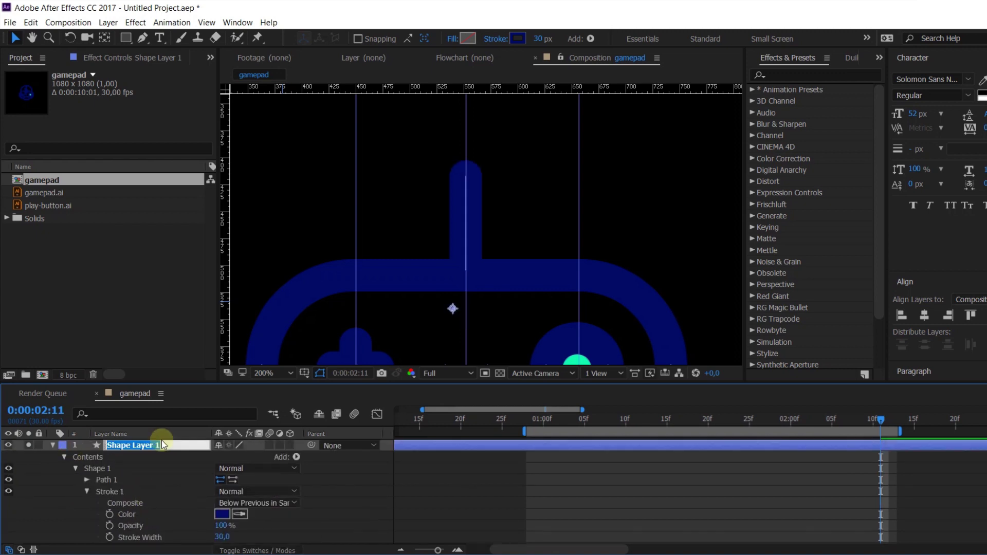
pyautogui.write('top line')
pyautogui.press('Return')
pyautogui.press('u')
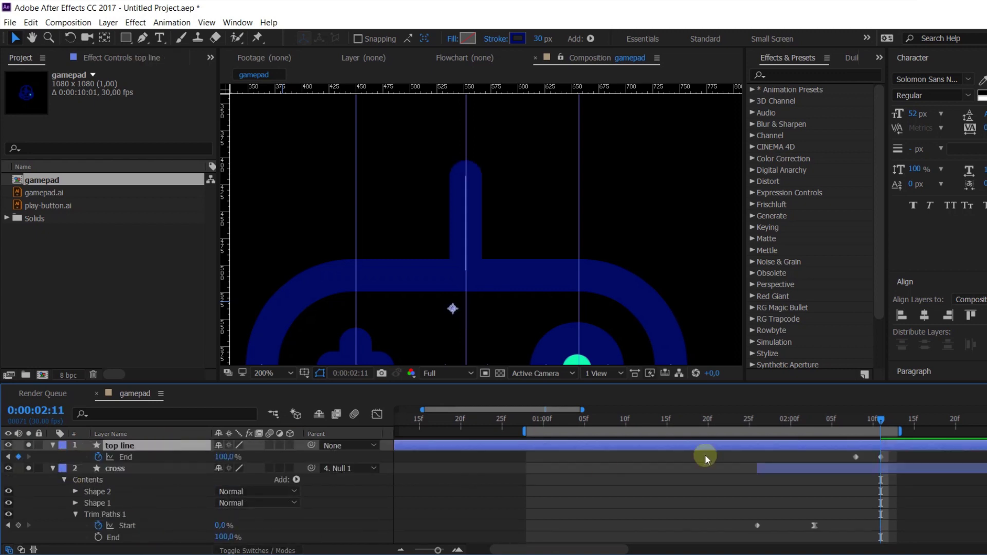
# Move the top line's End keyframes to 0:00:01:27 and 0:00:02:05 and ease the last one.
pyautogui.moveTo(855, 457); pyautogui.dragTo(761, 478)
pyautogui.click(875, 457)
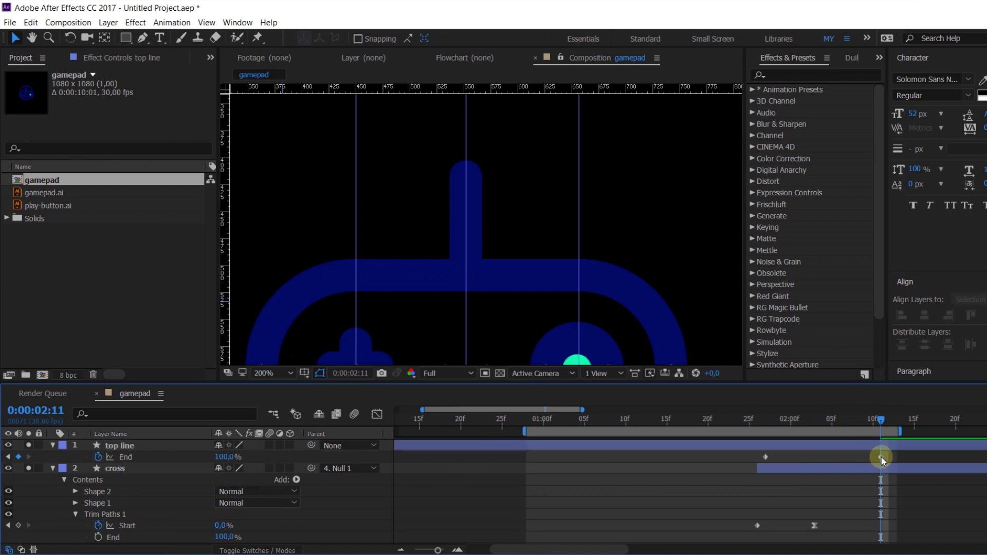
pyautogui.moveTo(881, 457); pyautogui.dragTo(831, 460)
# Trim the top line layer's start to 0:00:01:27 and parent the layer to Null 1.
pyautogui.click(767, 419)
pyautogui.moveTo(769, 419); pyautogui.dragTo(888, 418)
pyautogui.click(99, 440)
pyautogui.click(52, 446)
pyautogui.click(52, 457)
pyautogui.moveTo(311, 445); pyautogui.dragTo(114, 479)
pyautogui.press('u')
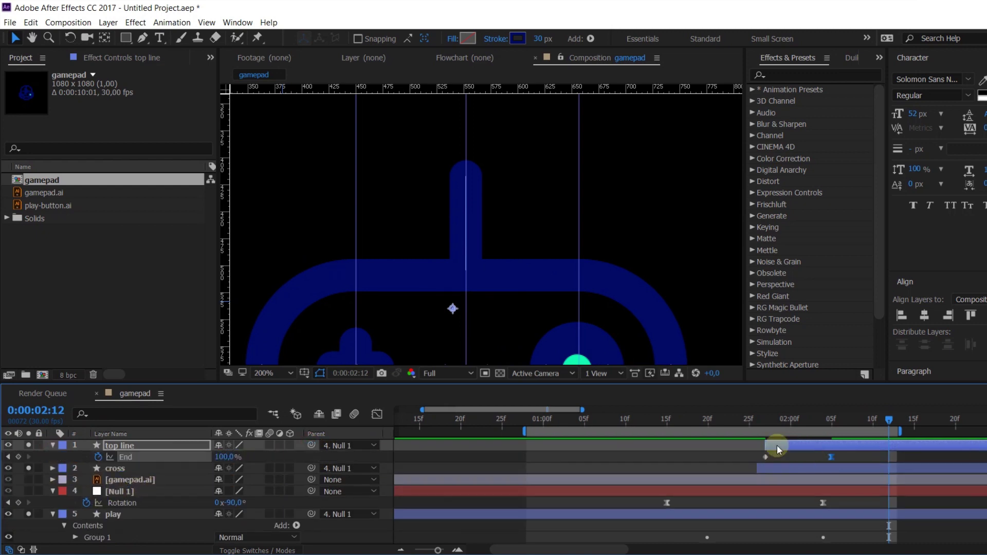
# Shift the top line layer to start at 0:00:01:28, move its last End keyframe to 0:00:02:08 and preview the timing.
pyautogui.moveTo(776, 445); pyautogui.dragTo(857, 460)
pyautogui.press('space')
pyautogui.press('space')
pyautogui.click(831, 420)
pyautogui.click(840, 459)
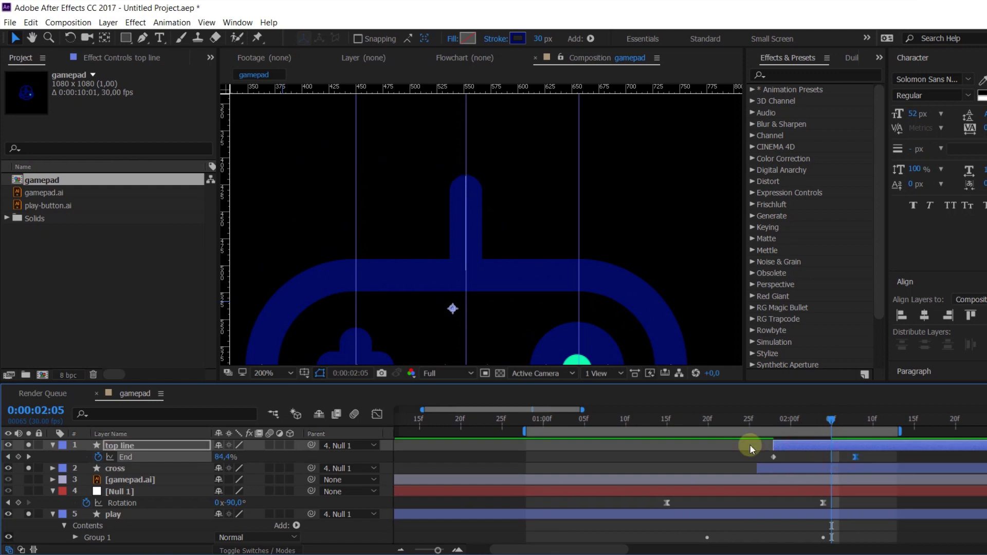
# Strengthen the ease into the top line's last End keyframe in the Graph Editor and preview the whole morph.
pyautogui.click(378, 415)
pyautogui.moveTo(837, 518); pyautogui.dragTo(821, 523)
pyautogui.click(377, 414)
pyautogui.scroll(-1, 594, 260)
pyautogui.press('space')
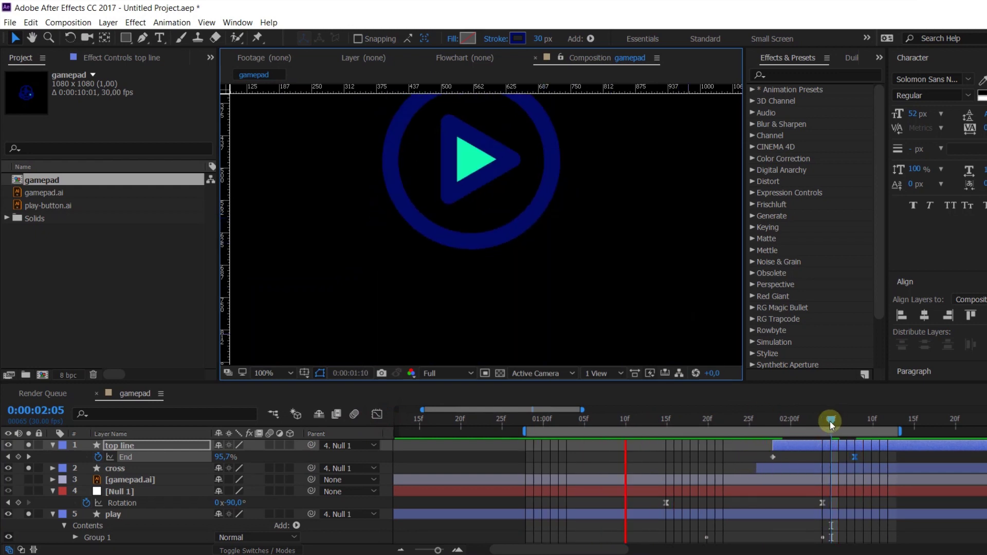
pyautogui.press('space')
# Turn off Solo on the layers at 0:00:02:07, compare with the gamepad.ai reference and hide that reference layer.
pyautogui.scroll(-2, 829, 426)
pyautogui.scroll(-2, 829, 421)
pyautogui.scroll(3, 556, 454)
pyautogui.moveTo(540, 422); pyautogui.dragTo(572, 421)
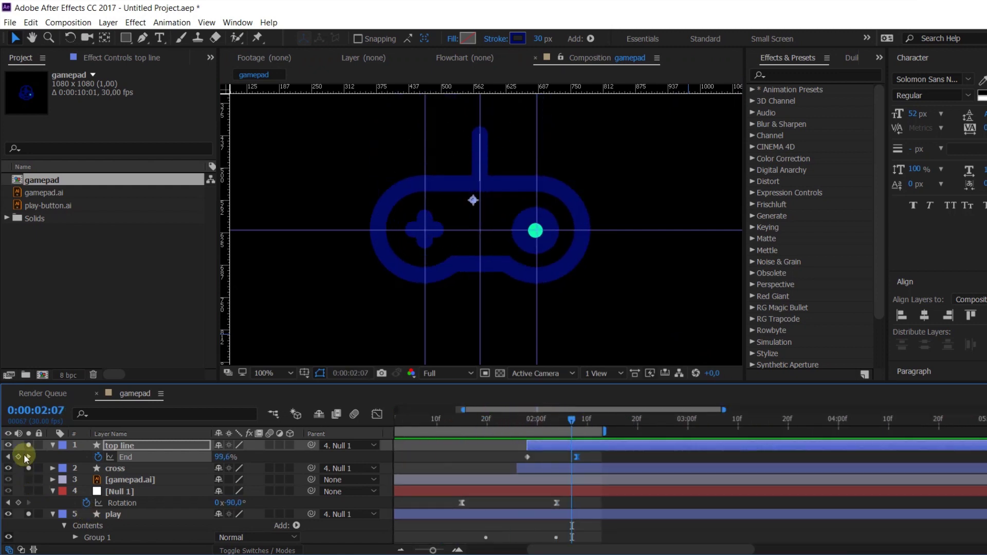
pyautogui.moveTo(15, 501); pyautogui.dragTo(21, 515)
pyautogui.click(30, 481)
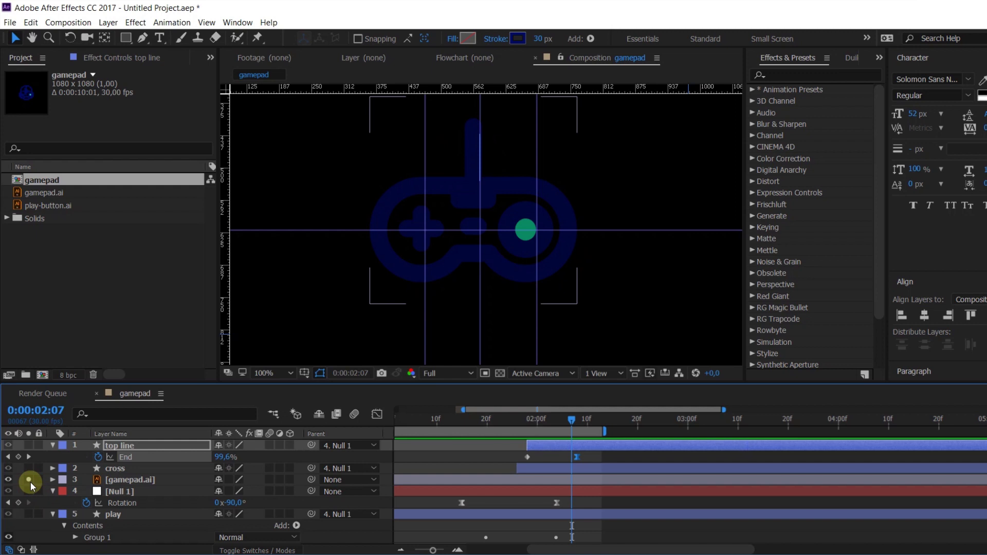
pyautogui.click(30, 482)
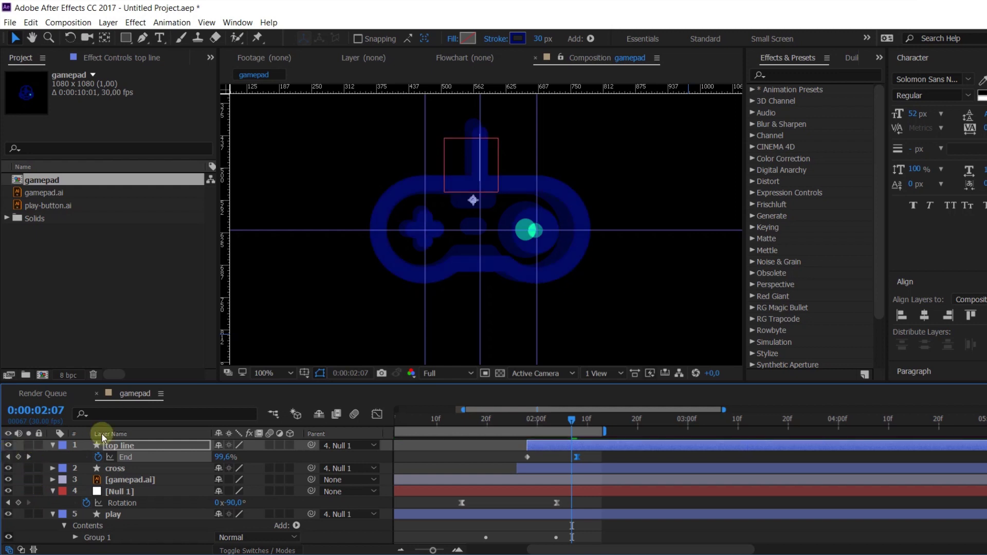
pyautogui.click(159, 445)
pyautogui.click(8, 468)
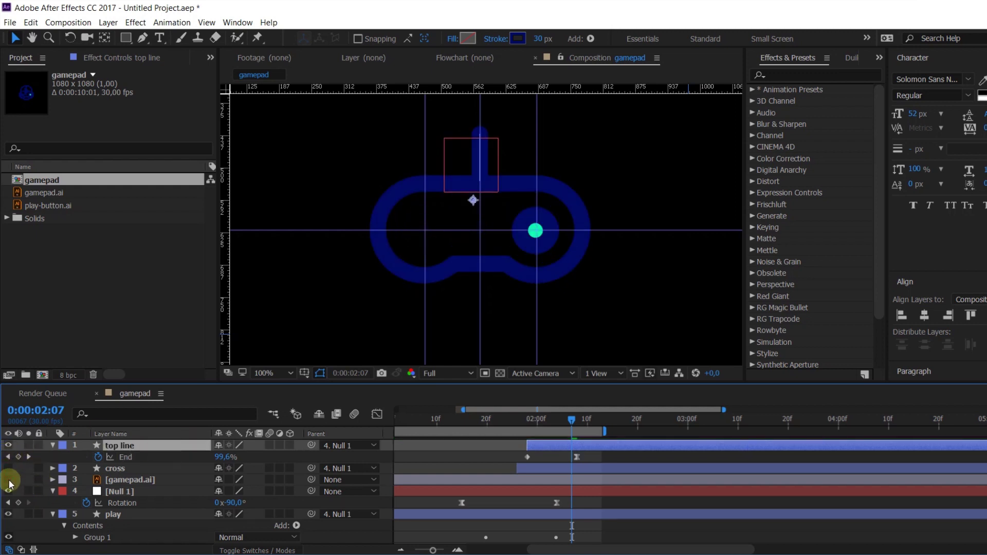
pyautogui.scroll(1, 520, 193)
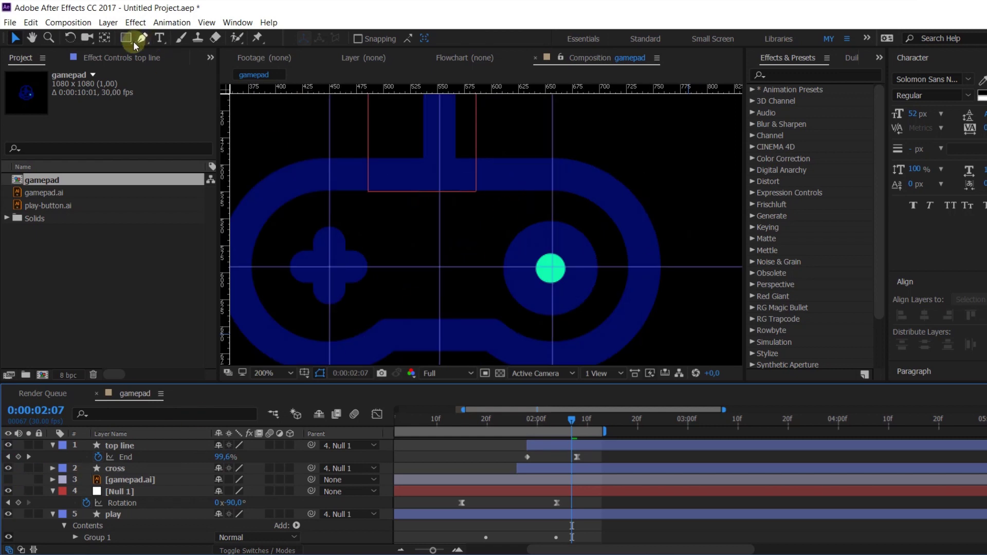
# Duplicate Shape 1 inside the top line layer and set the copy's rotation to 90°.
pyautogui.click(137, 446)
pyautogui.click(51, 446)
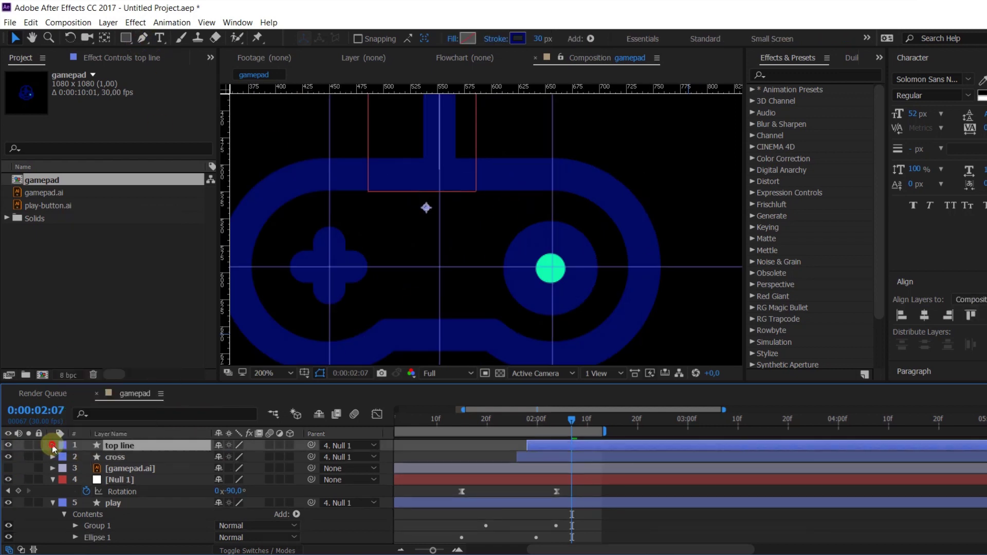
pyautogui.click(53, 446)
pyautogui.click(94, 469)
pyautogui.hotkey('ctrl', 'd')
pyautogui.click(75, 469)
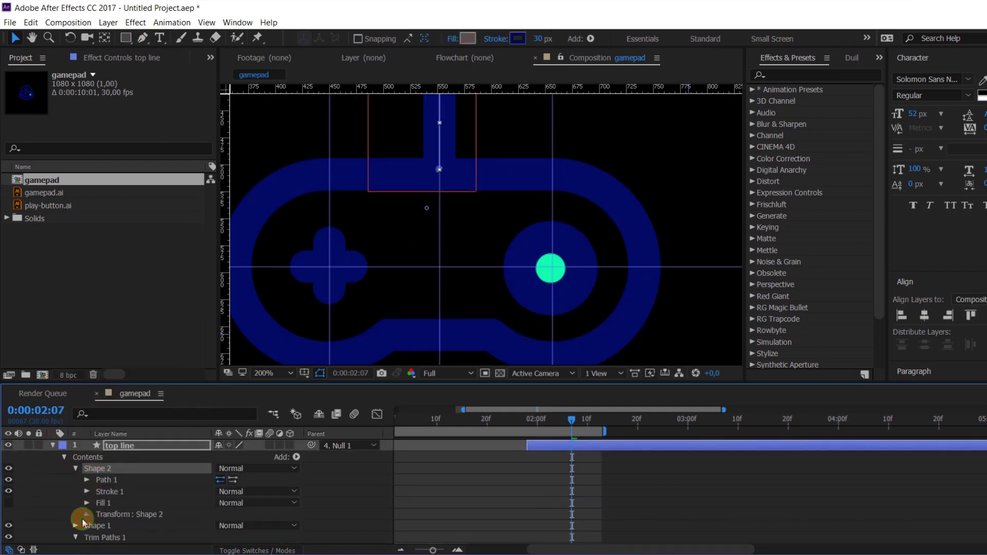
pyautogui.click(84, 515)
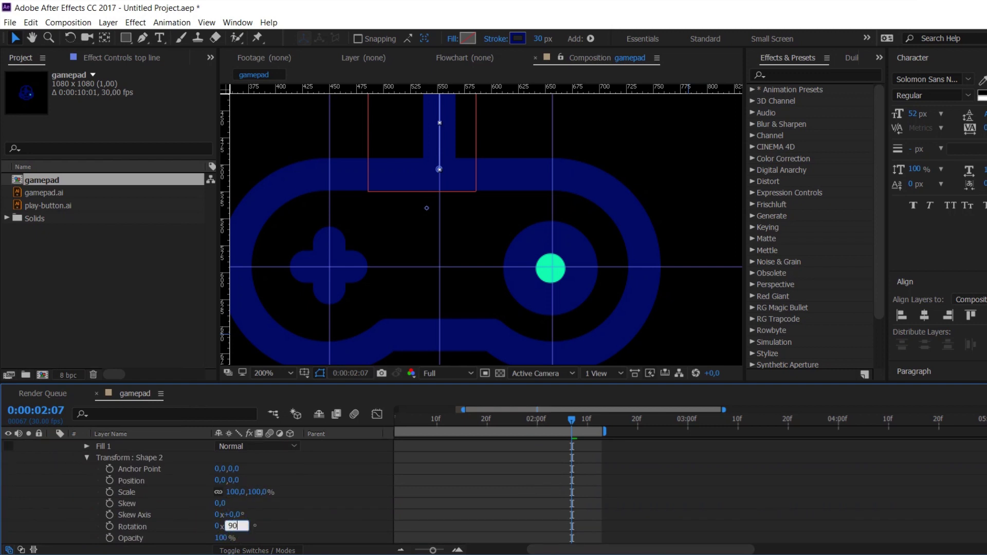
pyautogui.write('90')
pyautogui.press('Return')
# Centre the rotated line just below the gamepad's upper edge, then duplicate it and place the copy on the horizontal guide.
pyautogui.moveTo(521, 224); pyautogui.dragTo(448, 199)
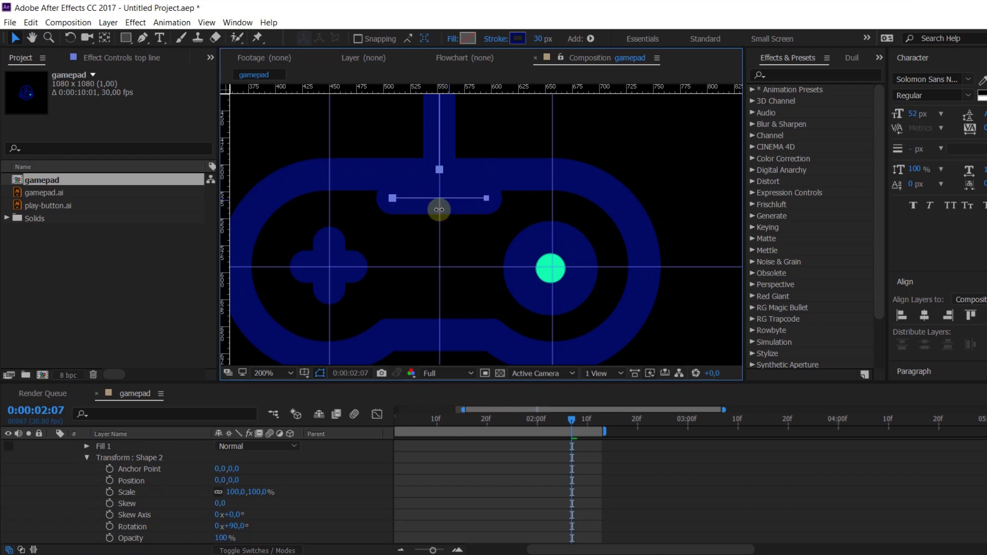
pyautogui.scroll(2, 111, 483)
pyautogui.click(103, 470)
pyautogui.hotkey('ctrl', 'd')
pyautogui.moveTo(457, 214); pyautogui.dragTo(461, 269)
# Collapse the top line's shape groups and hide Shape 1 and Shape 2, leaving Shape 3 selected.
pyautogui.doubleClick(393, 266)
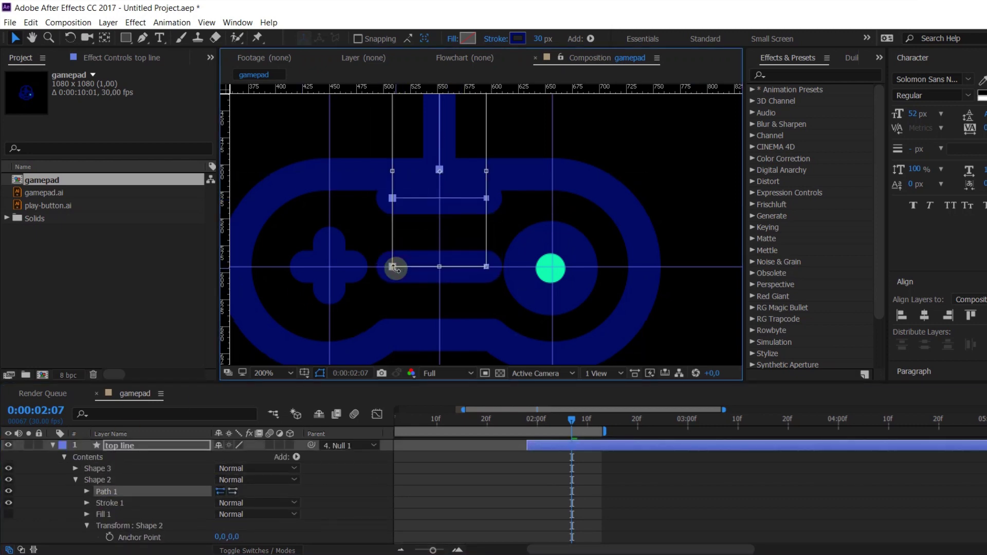
pyautogui.click(99, 494)
pyautogui.click(87, 491)
pyautogui.click(70, 505)
pyautogui.click(76, 480)
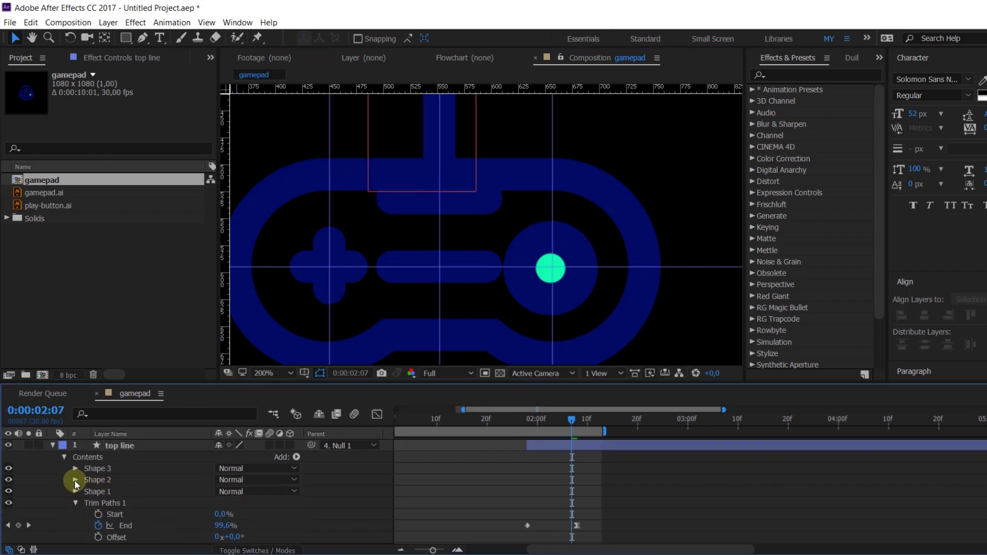
pyautogui.click(91, 480)
pyautogui.moveTo(8, 470); pyautogui.dragTo(9, 491)
pyautogui.click(9, 468)
pyautogui.click(93, 470)
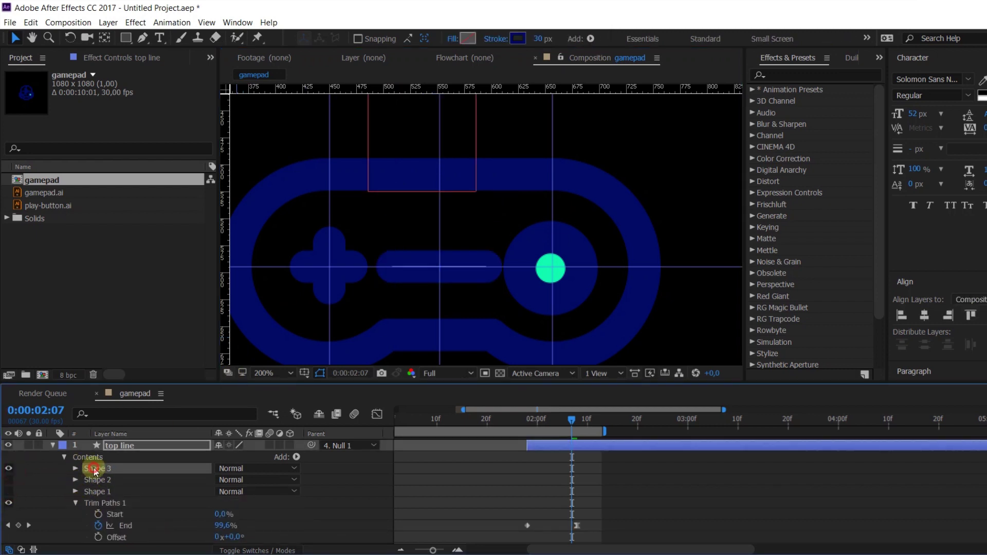
# Shorten Shape 3 to a small dash centred between the cross and the round button.
pyautogui.click(75, 468)
pyautogui.moveTo(392, 267); pyautogui.dragTo(420, 269)
pyautogui.click(30, 470)
pyautogui.click(75, 468)
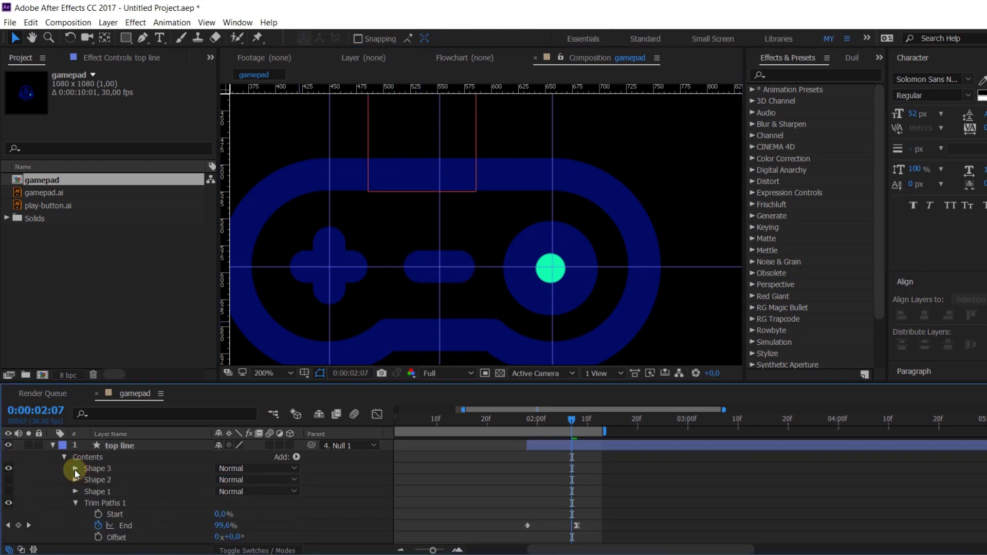